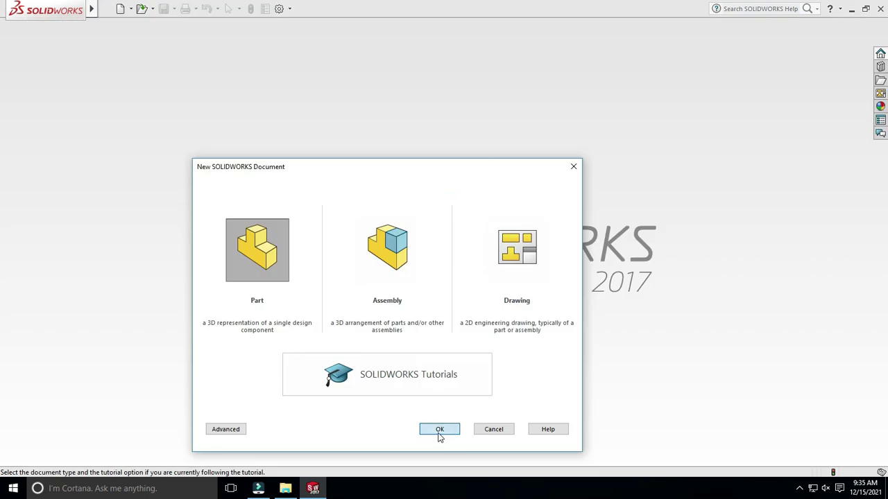
Create a new blank part and open Sketch1 on the Front Plane
{"action": "left_click", "coordinate": [437, 434]}
{"action": "left_click", "coordinate": [544, 88]}
{"action": "left_click", "coordinate": [542, 182]}
{"action": "left_click", "coordinate": [43, 201]}
{"action": "left_click", "coordinate": [16, 52]}
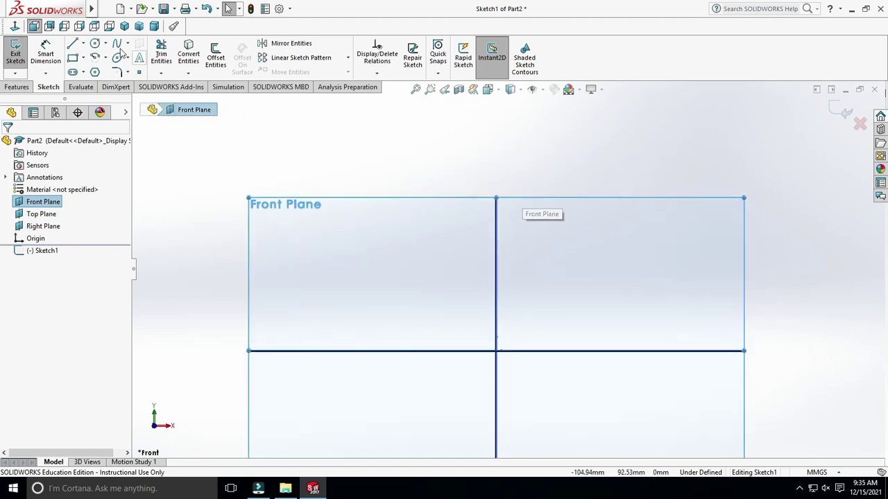
Draw a vertical centerline from the origin straight upward
{"action": "left_click", "coordinate": [83, 44]}
{"action": "left_click", "coordinate": [95, 72]}
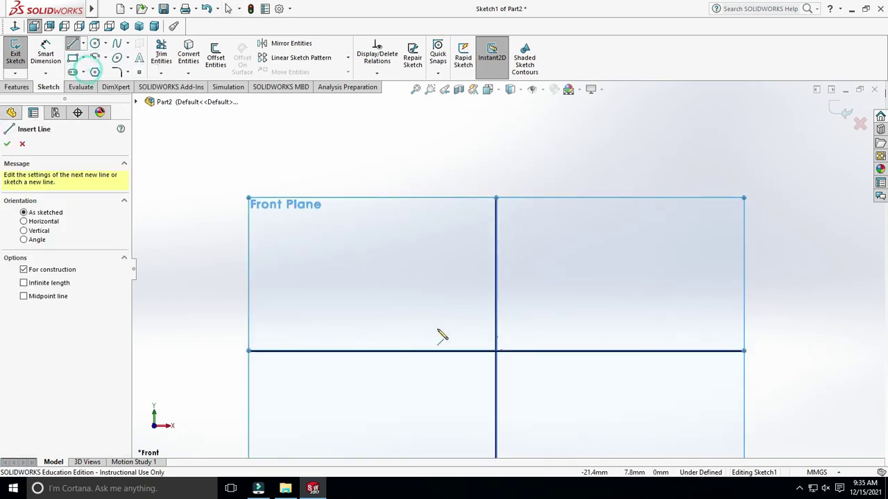
{"action": "left_click", "coordinate": [497, 352]}
{"action": "scroll", "coordinate": [499, 132], "scroll_direction": "up", "scroll_amount": 2}
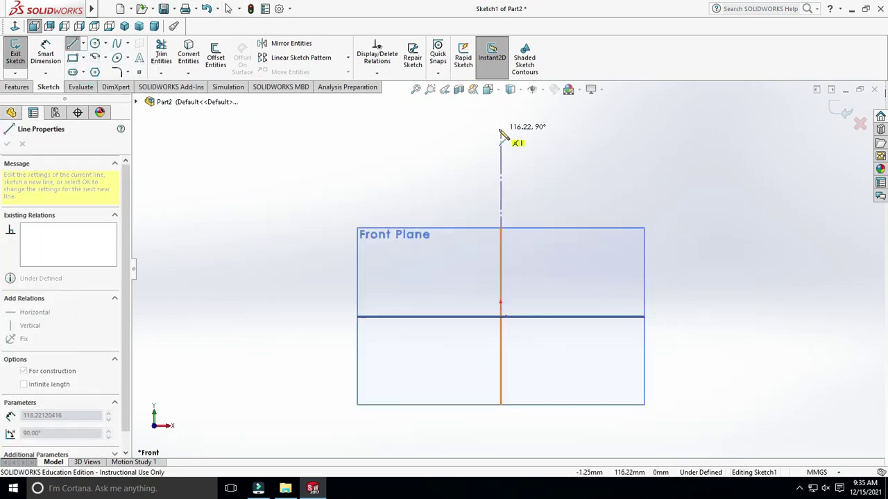
{"action": "scroll", "coordinate": [510, 133], "scroll_direction": "up", "scroll_amount": 2}
{"action": "left_click", "coordinate": [506, 132]}
{"action": "key", "text": "Escape"}
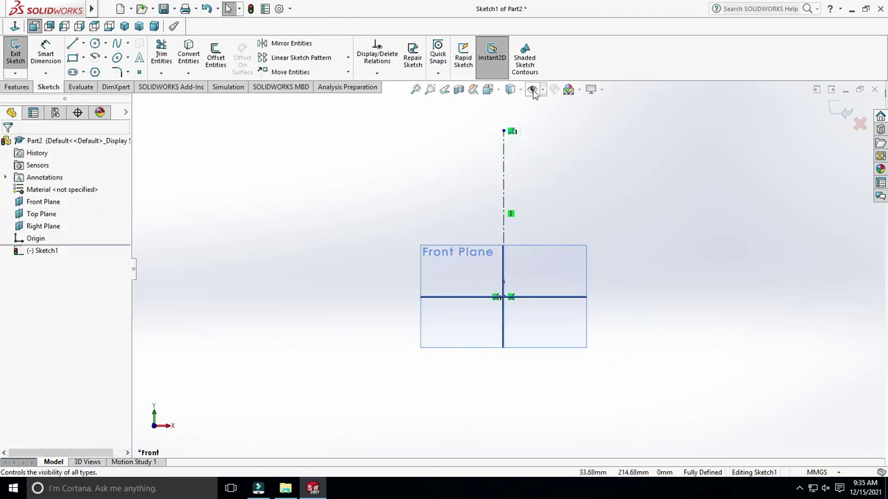
{"action": "left_click", "coordinate": [602, 173]}
Draw one circle centred on the origin and another on the centerline's top end
{"action": "left_click", "coordinate": [94, 45]}
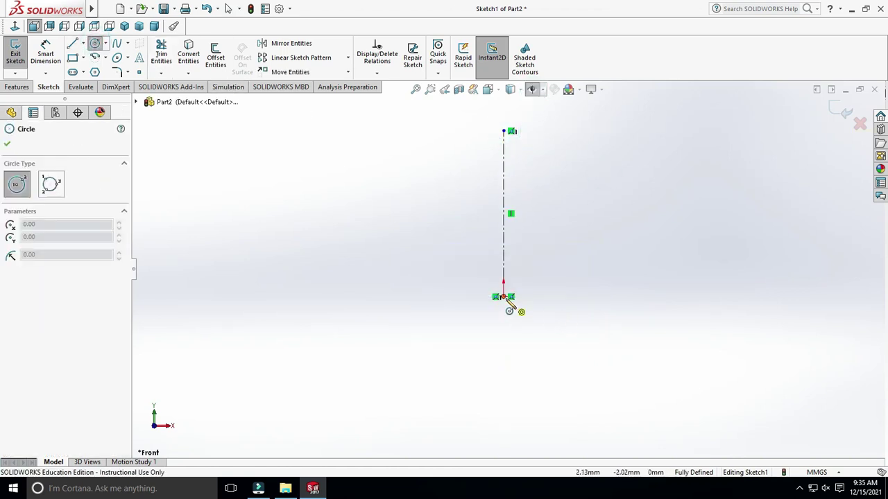
{"action": "left_click", "coordinate": [503, 297]}
{"action": "left_click", "coordinate": [519, 309]}
{"action": "key", "text": "Escape"}
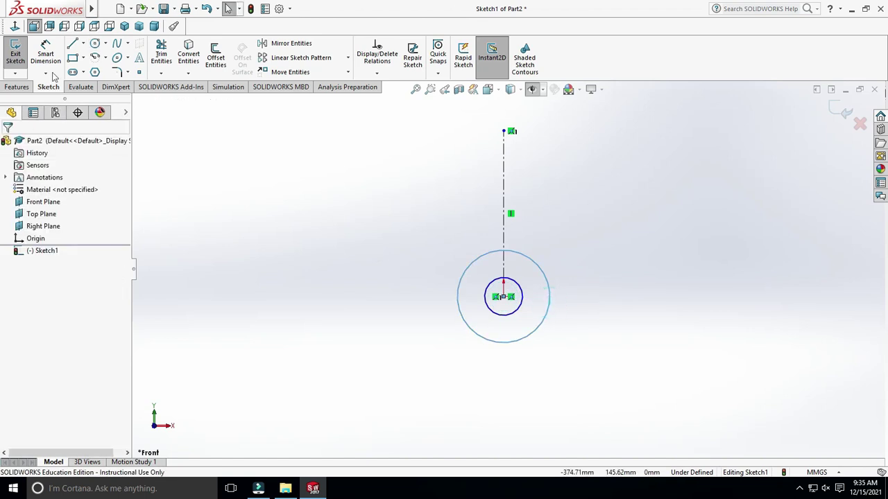
{"action": "left_click", "coordinate": [99, 44]}
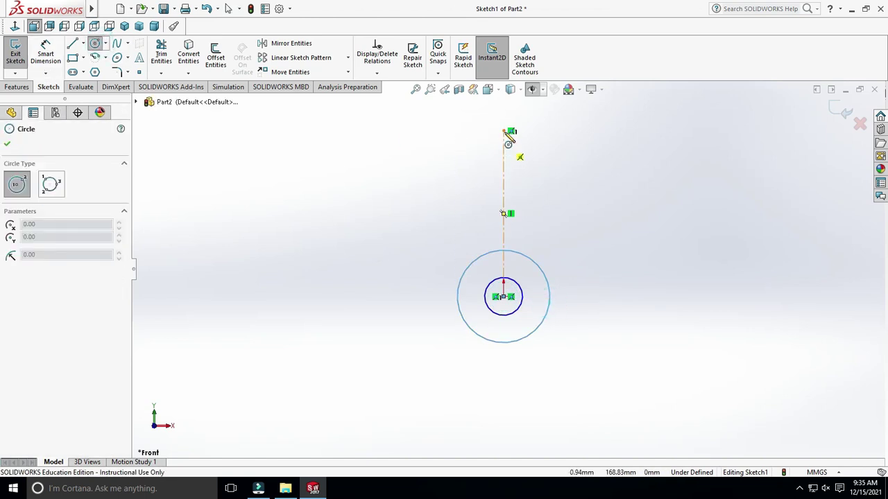
{"action": "left_click", "coordinate": [504, 131]}
{"action": "left_click", "coordinate": [533, 132]}
{"action": "key", "text": "Escape"}
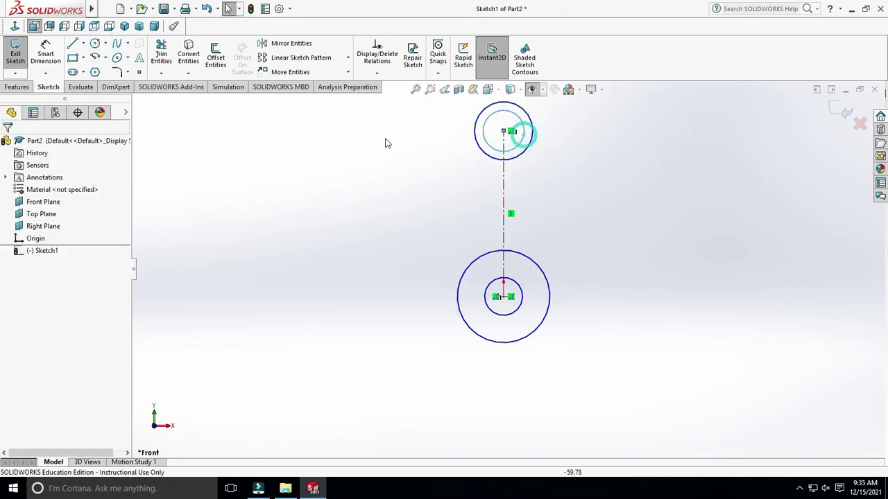
{"action": "key", "text": "z"}
{"action": "left_click", "coordinate": [46, 52]}
{"action": "left_click", "coordinate": [517, 163]}
Dimension the upper circles to 400 mm and 360 mm diameter
{"action": "left_click", "coordinate": [572, 130]}
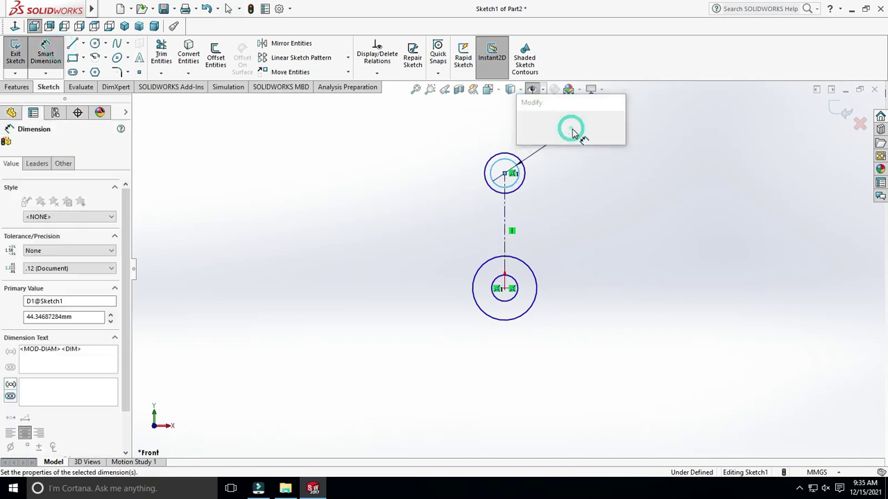
{"action": "type", "text": "400"}
{"action": "key", "text": "Return"}
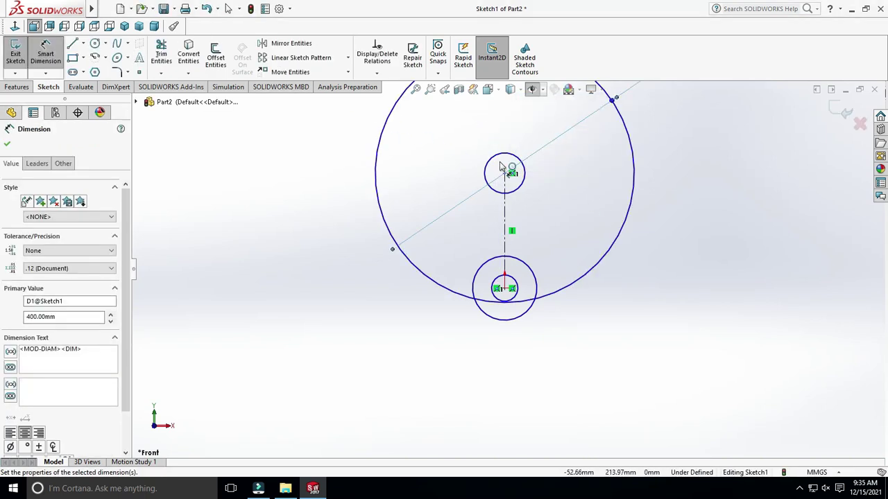
{"action": "left_click", "coordinate": [525, 187]}
{"action": "left_click", "coordinate": [669, 152]}
{"action": "type", "text": "360"}
{"action": "key", "text": "Return"}
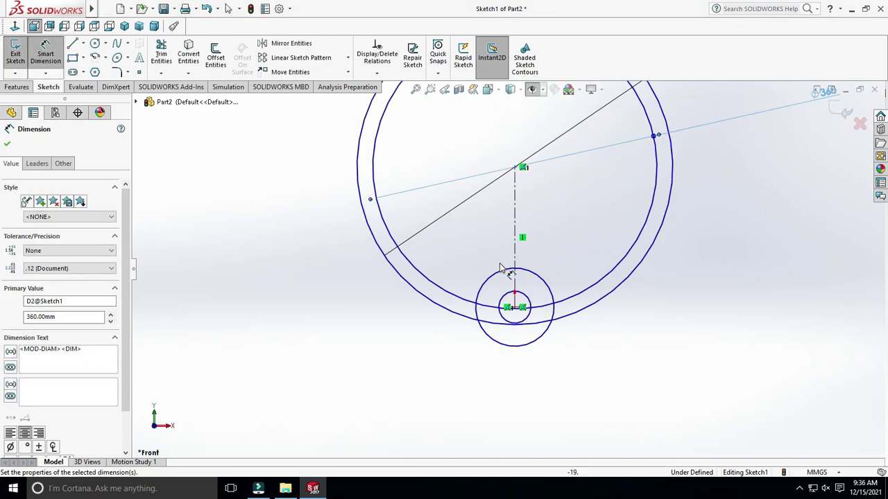
Dimension the origin circles to 60 mm and 40 mm diameter
{"action": "left_click", "coordinate": [543, 340]}
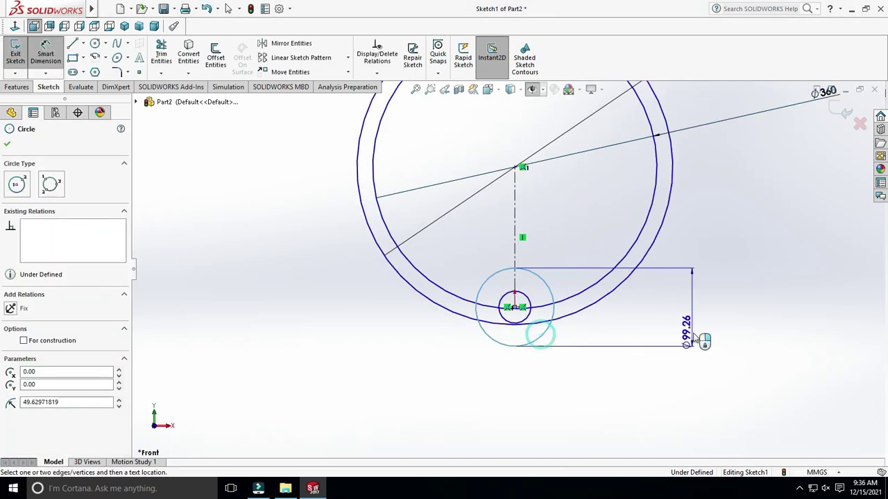
{"action": "left_click", "coordinate": [648, 371]}
{"action": "type", "text": "60"}
{"action": "key", "text": "Return"}
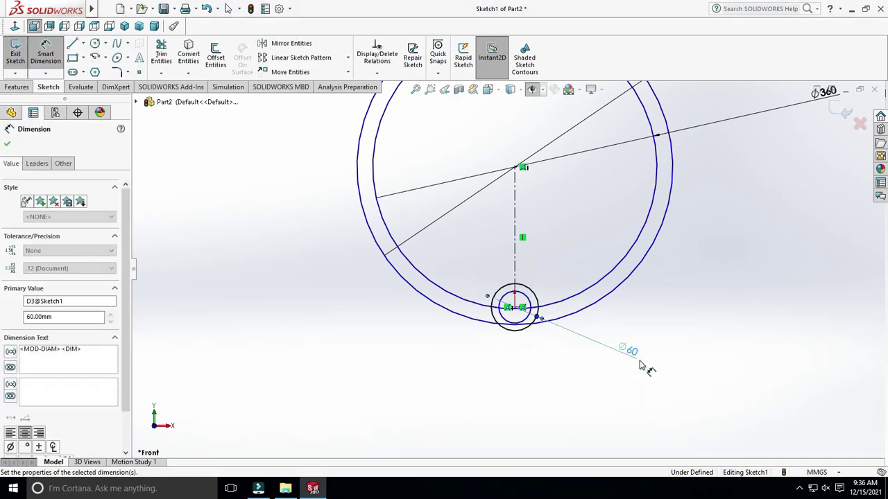
{"action": "scroll", "coordinate": [548, 357], "scroll_direction": "down", "scroll_amount": 3}
{"action": "left_click", "coordinate": [507, 279]}
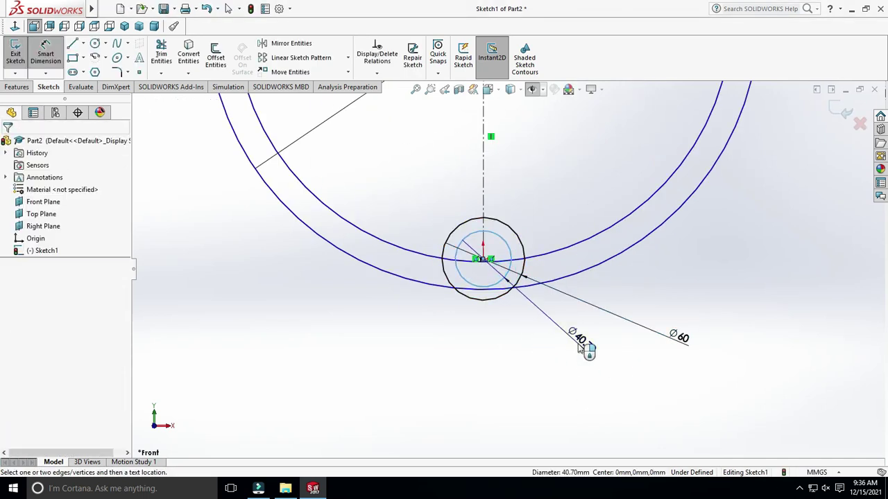
{"action": "left_click", "coordinate": [585, 347]}
{"action": "type", "text": "40"}
{"action": "key", "text": "Return"}
{"action": "scroll", "coordinate": [585, 353], "scroll_direction": "up", "scroll_amount": 5}
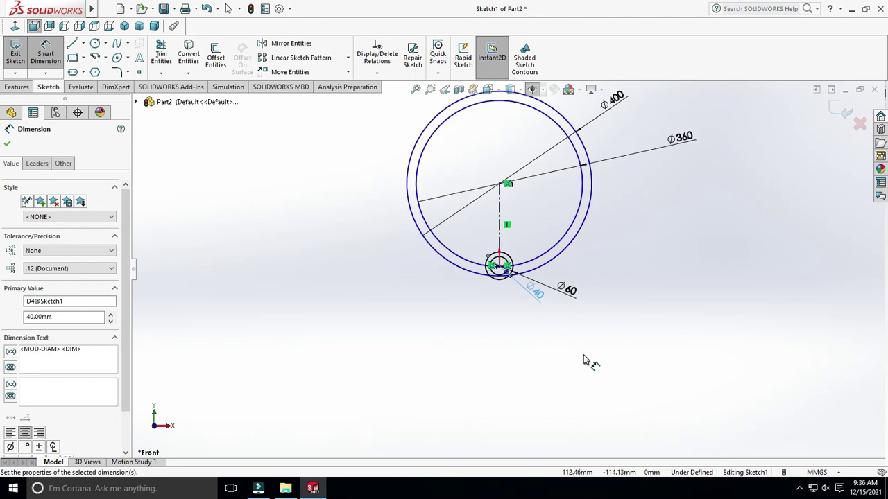
{"action": "key", "text": "Escape"}
{"action": "left_click", "coordinate": [82, 44]}
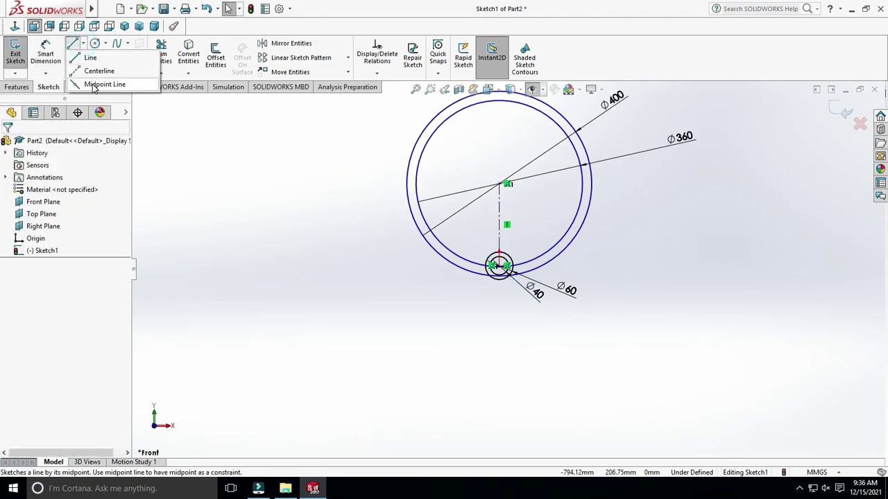
Draw a midpoint line on the centerline across the large circles and make it horizontal
{"action": "left_click", "coordinate": [101, 83]}
{"action": "left_click", "coordinate": [498, 208]}
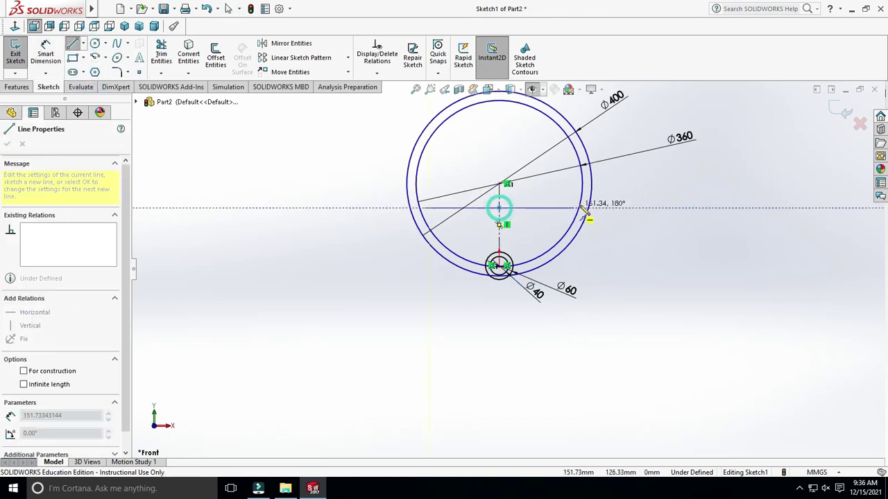
{"action": "left_click", "coordinate": [616, 205]}
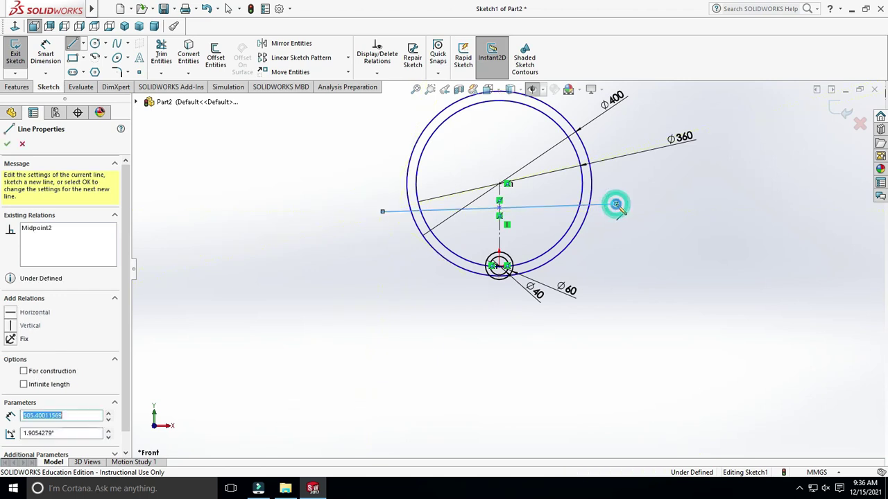
{"action": "key", "text": "Escape"}
{"action": "left_click", "coordinate": [519, 210]}
{"action": "left_click", "coordinate": [571, 174]}
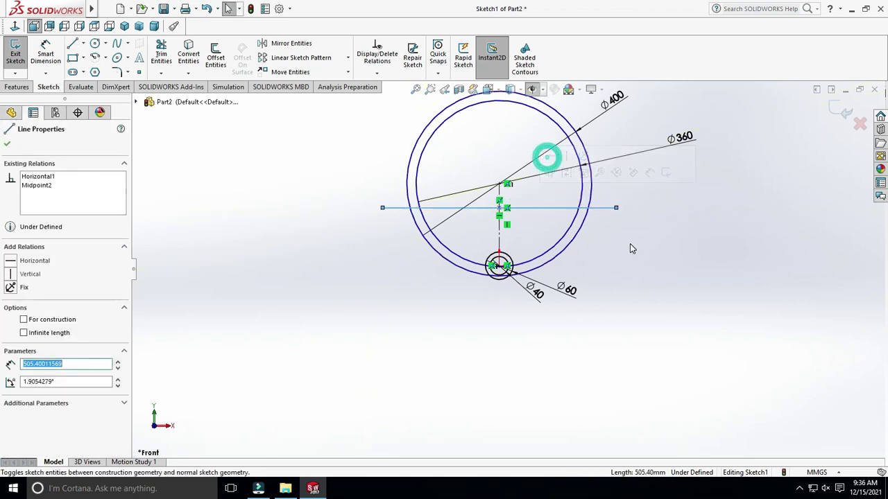
{"action": "left_click", "coordinate": [630, 243]}
Dimension the horizontal line 40 mm below the large circles' centre
{"action": "left_click", "coordinate": [45, 56]}
{"action": "left_click", "coordinate": [499, 208]}
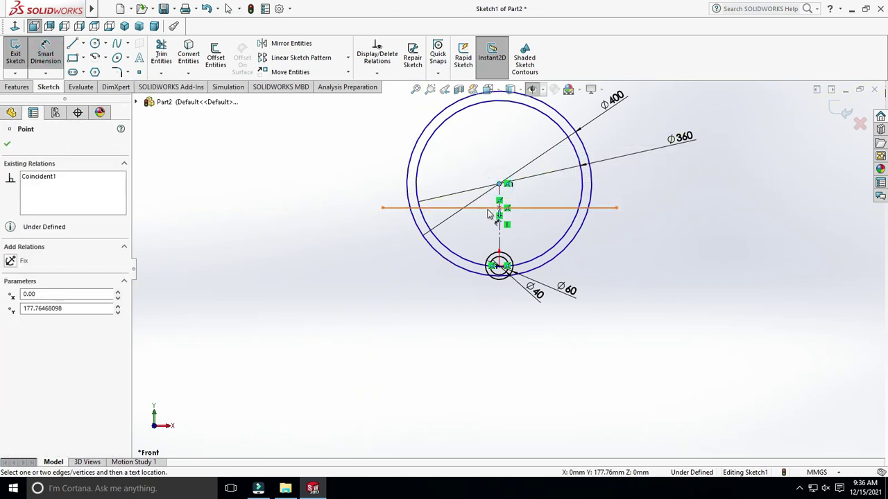
{"action": "left_click", "coordinate": [498, 184]}
{"action": "left_click", "coordinate": [378, 185]}
{"action": "type", "text": "40"}
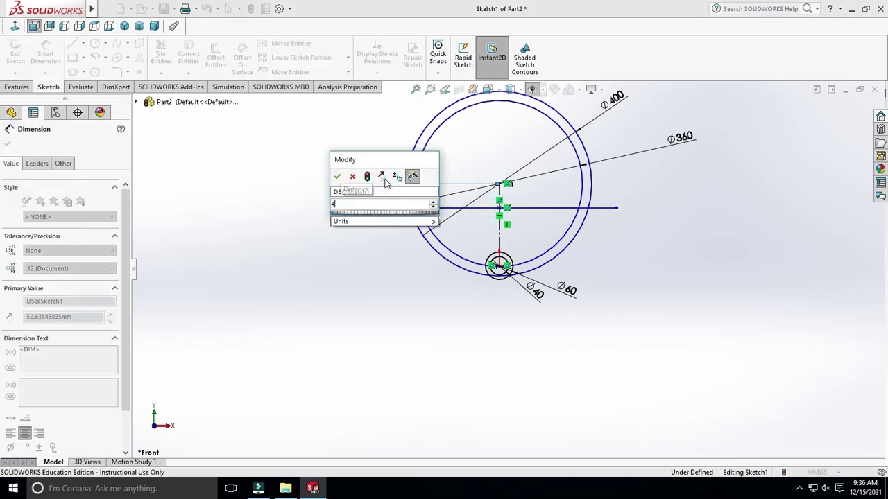
{"action": "key", "text": "Return"}
{"action": "key", "text": "Escape"}
{"action": "scroll", "coordinate": [541, 239], "scroll_direction": "down", "scroll_amount": 2}
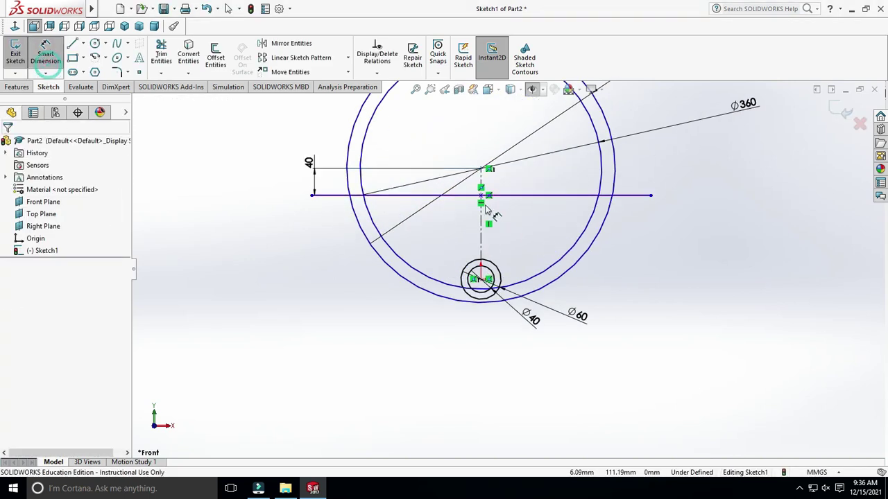
Dimension the horizontal line 240 mm above the origin circles' centre
{"action": "left_click", "coordinate": [351, 196]}
{"action": "left_click", "coordinate": [481, 279]}
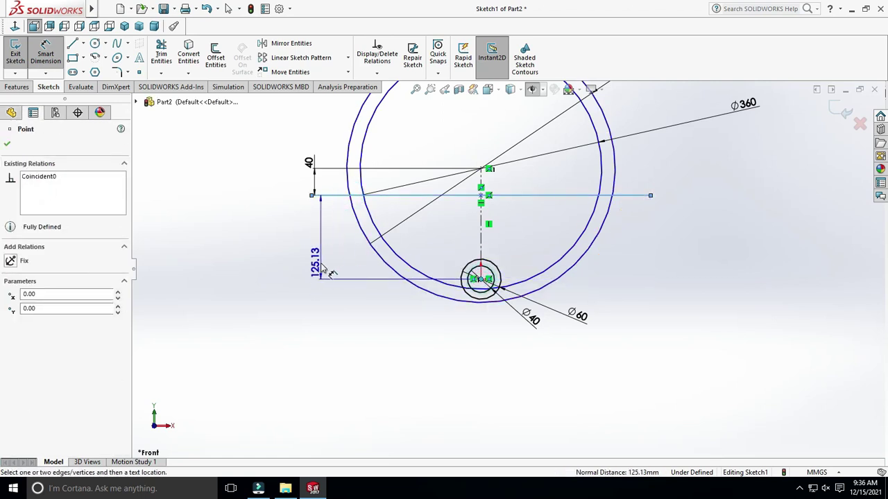
{"action": "left_click", "coordinate": [316, 266]}
{"action": "type", "text": "240"}
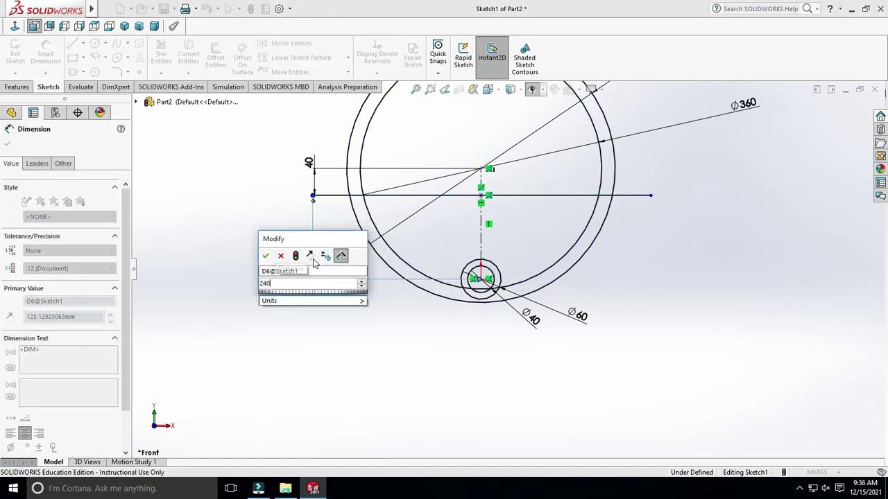
{"action": "key", "text": "Return"}
{"action": "key", "text": "f"}
{"action": "key", "text": "Escape"}
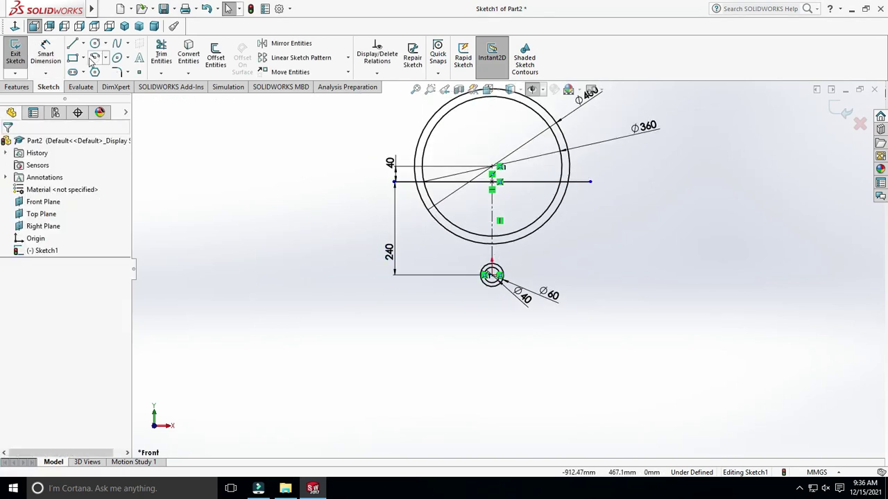
{"action": "left_click", "coordinate": [73, 43]}
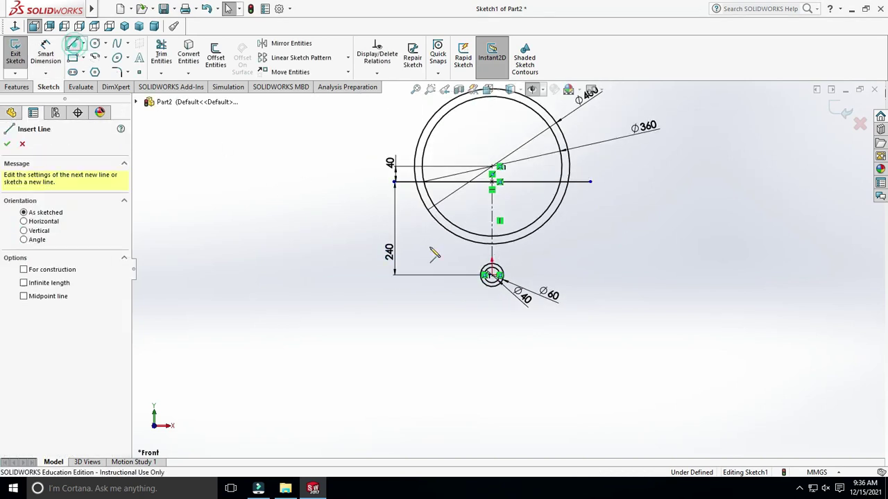
Draw slanted lines from both sides of the Ø400 circle tangent to the Ø60 circle
{"action": "left_click", "coordinate": [425, 208]}
{"action": "scroll", "coordinate": [468, 299], "scroll_direction": "down", "scroll_amount": 3}
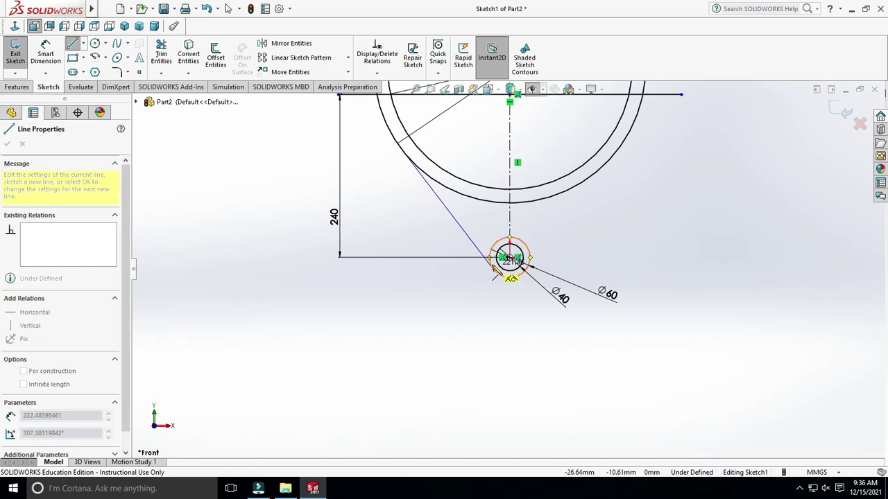
{"action": "left_click", "coordinate": [494, 270]}
{"action": "key", "text": "Escape"}
{"action": "left_click", "coordinate": [73, 43]}
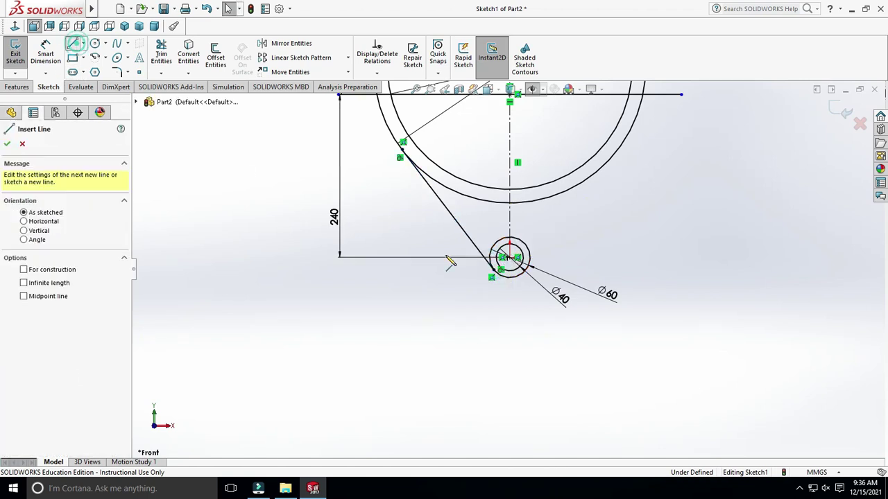
{"action": "left_click", "coordinate": [632, 143]}
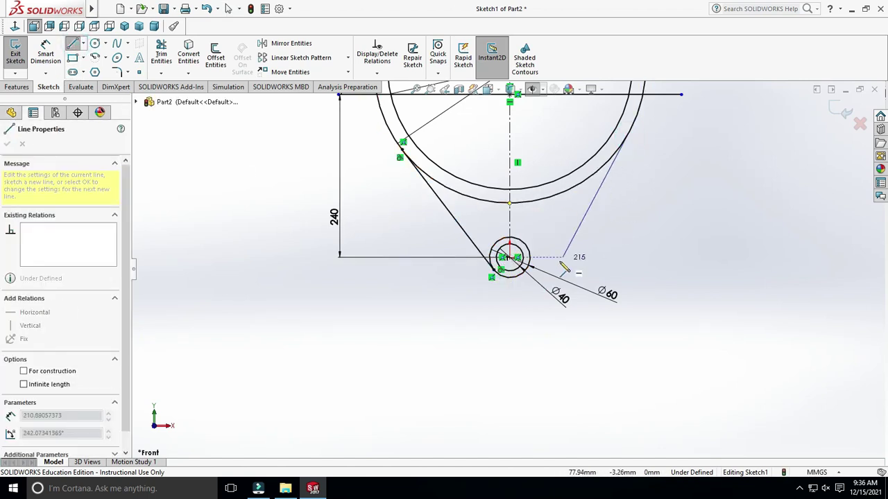
{"action": "scroll", "coordinate": [572, 265], "scroll_direction": "down", "scroll_amount": 3}
{"action": "left_click", "coordinate": [496, 280]}
{"action": "key", "text": "Escape"}
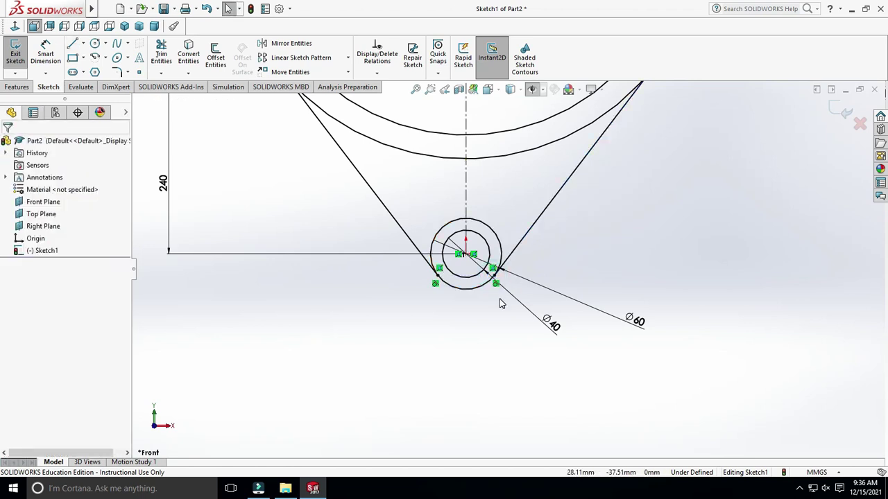
{"action": "scroll", "coordinate": [513, 274], "scroll_direction": "up", "scroll_amount": 3}
Power-trim the upper circle arcs and the left horizontal line pieces
{"action": "left_click", "coordinate": [161, 55]}
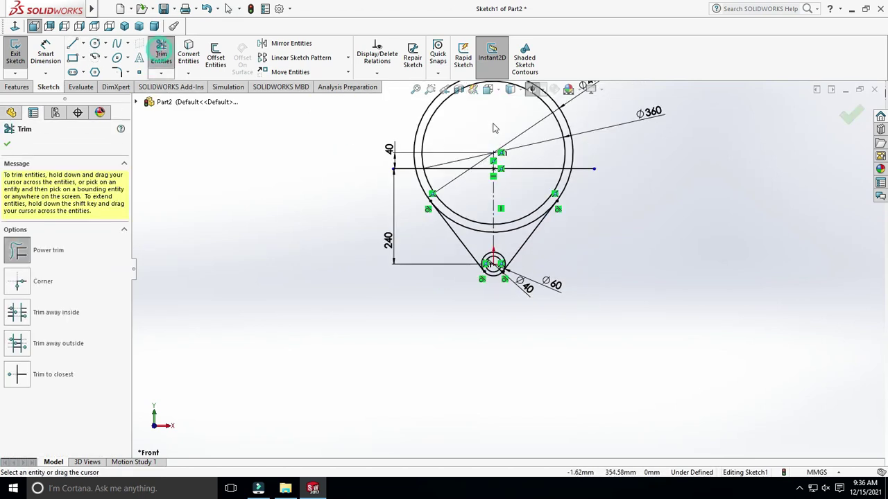
{"action": "left_click_drag", "start_coordinate": [466, 139], "coordinate": [420, 135]}
{"action": "scroll", "coordinate": [475, 216], "scroll_direction": "down", "scroll_amount": 2}
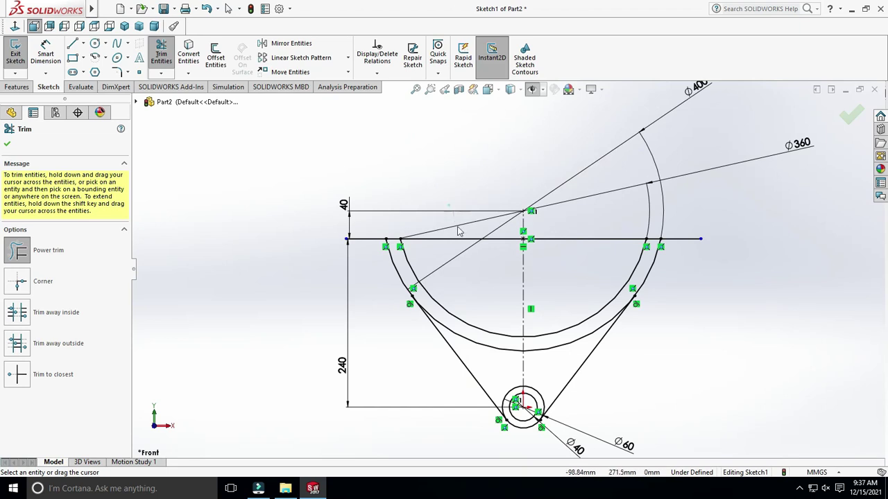
{"action": "left_click_drag", "start_coordinate": [459, 229], "coordinate": [451, 250]}
{"action": "scroll", "coordinate": [509, 251], "scroll_direction": "down", "scroll_amount": 2}
{"action": "left_click_drag", "start_coordinate": [339, 213], "coordinate": [350, 283]}
Trim the lower inner arc pieces and start a boss extrusion of the closed profile
{"action": "scroll", "coordinate": [615, 324], "scroll_direction": "up", "scroll_amount": 2}
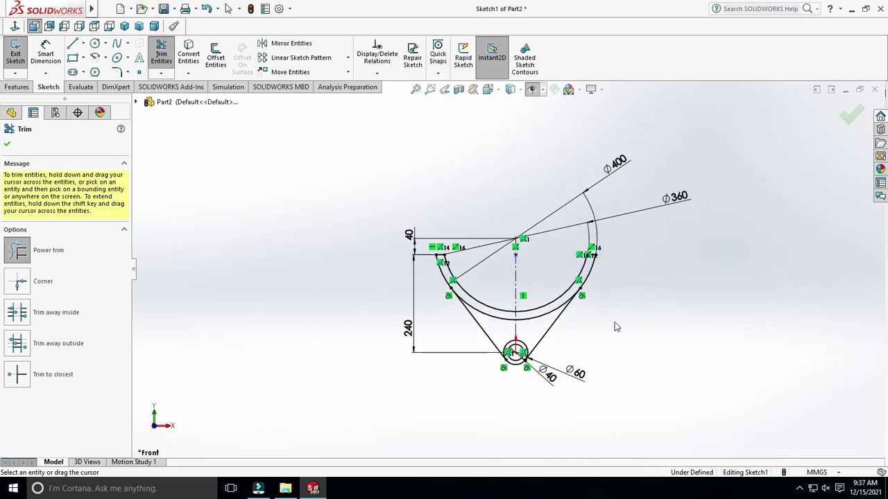
{"action": "scroll", "coordinate": [539, 345], "scroll_direction": "down", "scroll_amount": 4}
{"action": "mouse_move", "coordinate": [527, 345]}
{"action": "left_mouse_down"}
{"action": "mouse_move", "coordinate": [630, 362]}
{"action": "mouse_move", "coordinate": [626, 387]}
{"action": "left_mouse_up"}
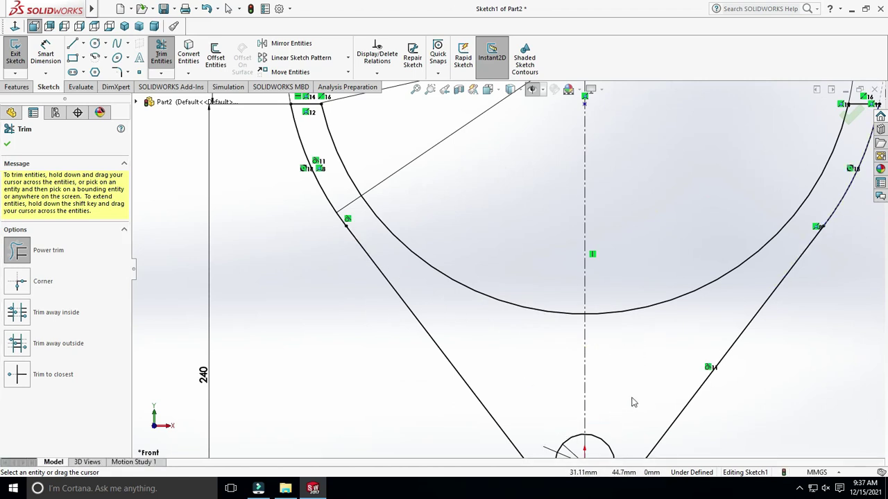
{"action": "key", "text": "f"}
{"action": "scroll", "coordinate": [613, 260], "scroll_direction": "down", "scroll_amount": 1}
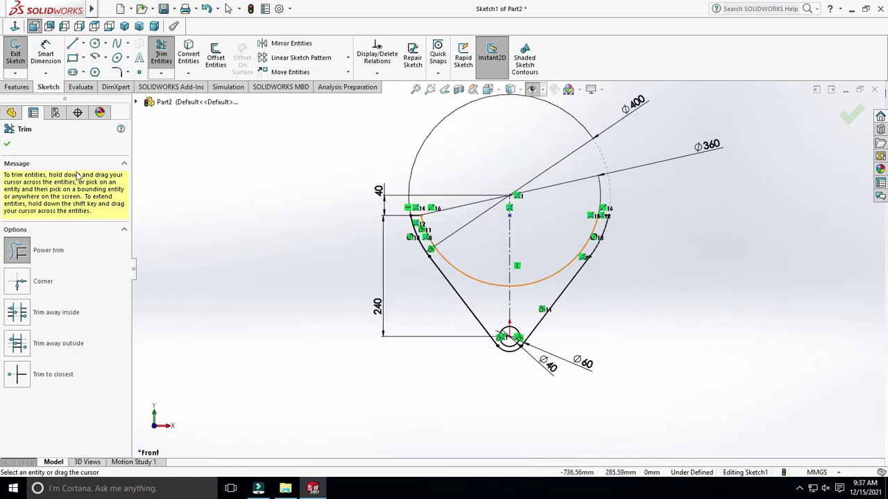
{"action": "left_click", "coordinate": [8, 145]}
{"action": "left_click", "coordinate": [17, 87]}
{"action": "left_click", "coordinate": [20, 57]}
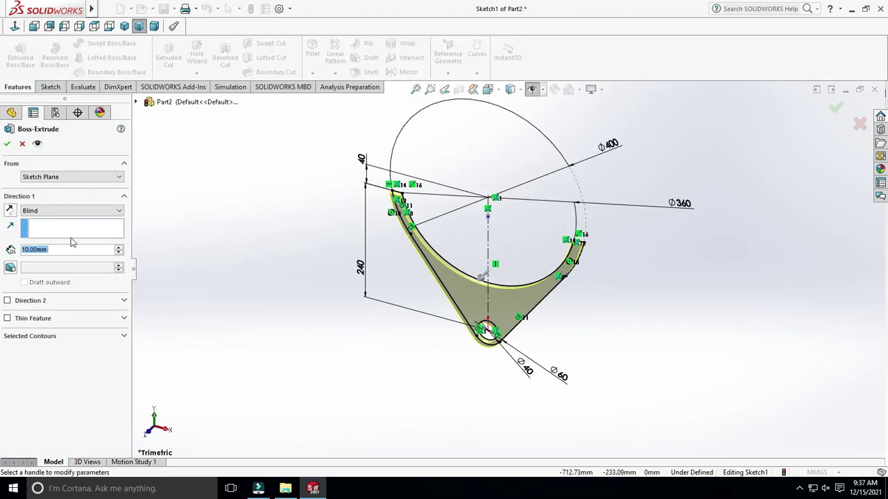
Extrude the saddle profile Mid Plane to 330 mm depth as Boss-Extrude1
{"action": "left_click", "coordinate": [76, 210]}
{"action": "left_click", "coordinate": [79, 258]}
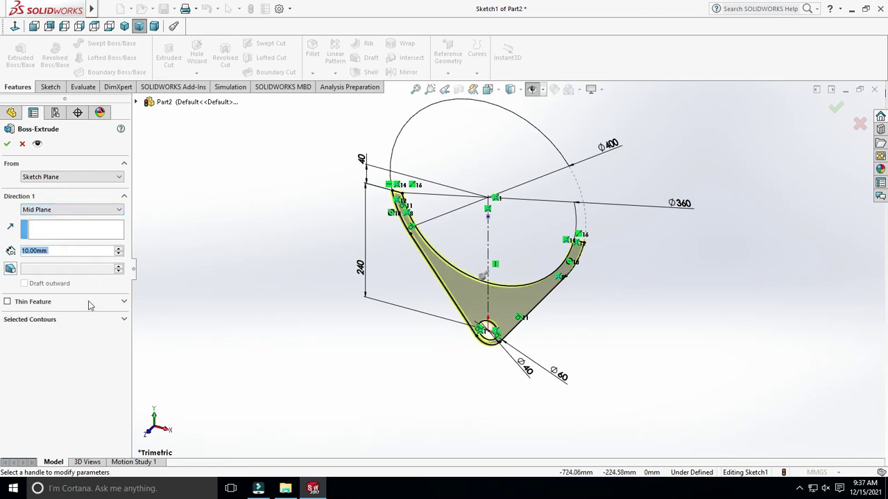
{"action": "type", "text": "330"}
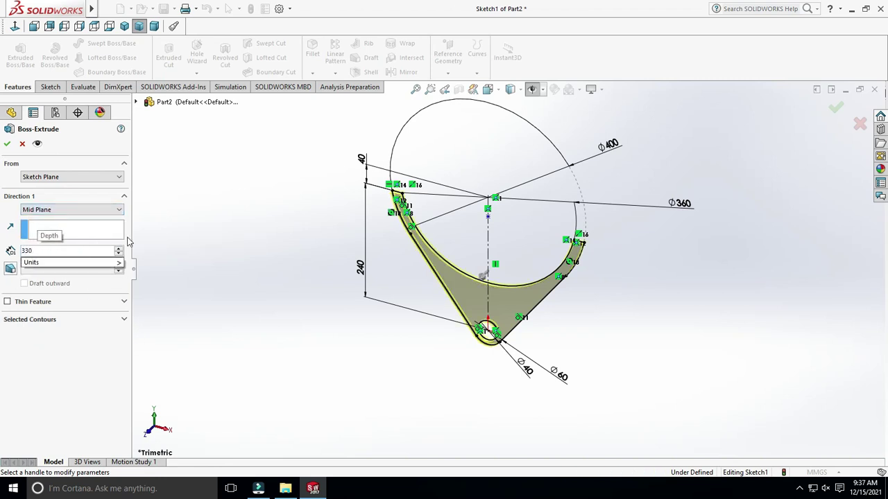
{"action": "left_click", "coordinate": [217, 234]}
{"action": "left_click", "coordinate": [7, 145]}
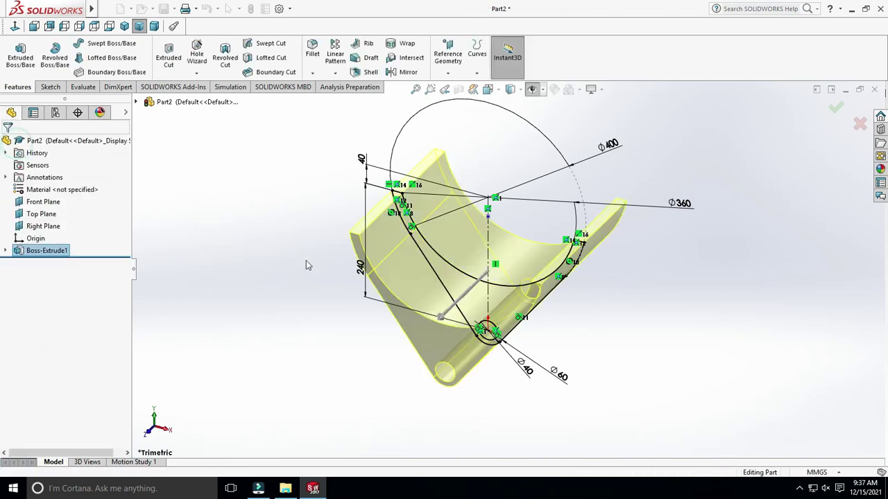
{"action": "mouse_move", "coordinate": [277, 269]}
{"action": "middle_mouse_down"}
{"action": "mouse_move", "coordinate": [696, 365]}
{"action": "mouse_move", "coordinate": [543, 116]}
{"action": "middle_mouse_up"}
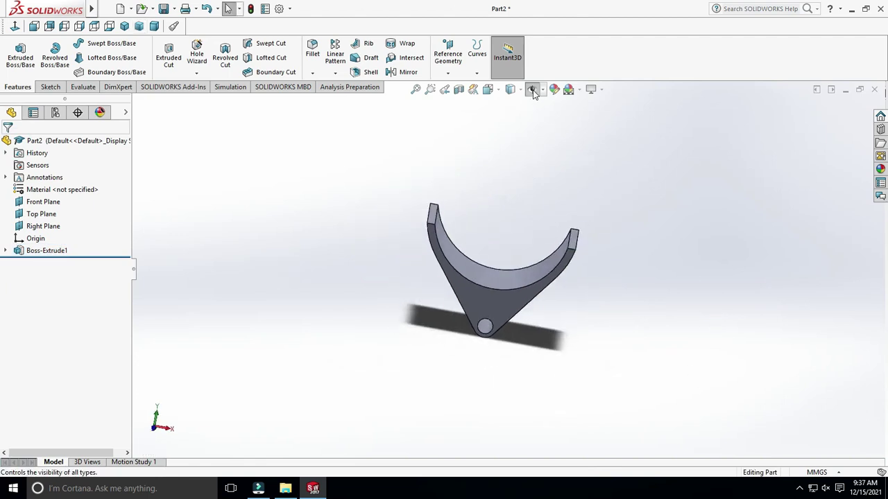
Start a new sketch on the Top Plane
{"action": "left_click", "coordinate": [532, 90]}
{"action": "middle_click_drag", "start_coordinate": [640, 259], "coordinate": [559, 348]}
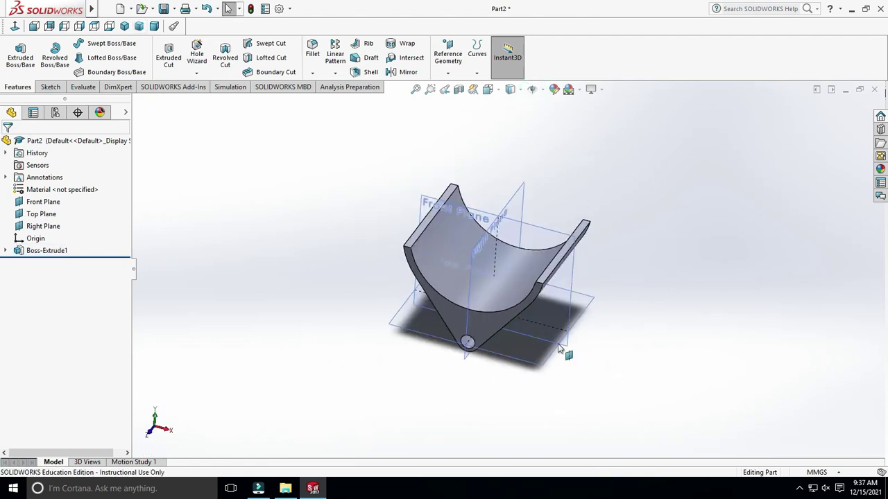
{"action": "left_click", "coordinate": [540, 364]}
{"action": "left_click", "coordinate": [49, 89]}
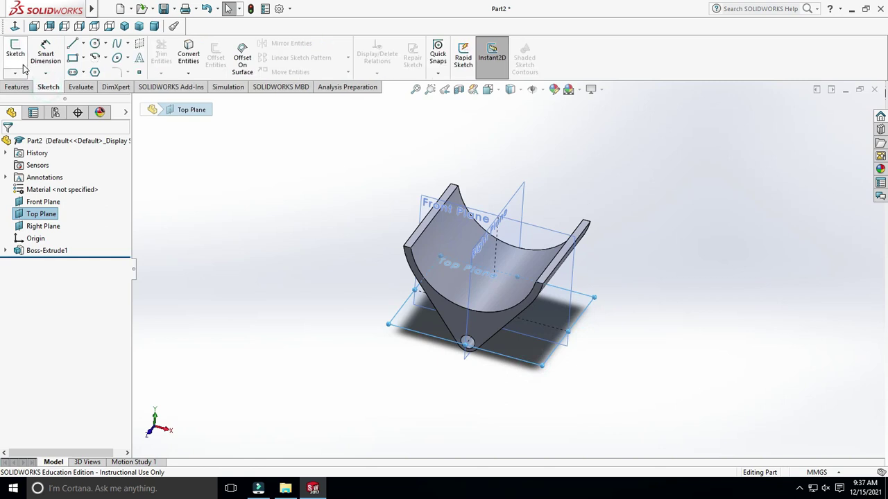
{"action": "left_click", "coordinate": [15, 53]}
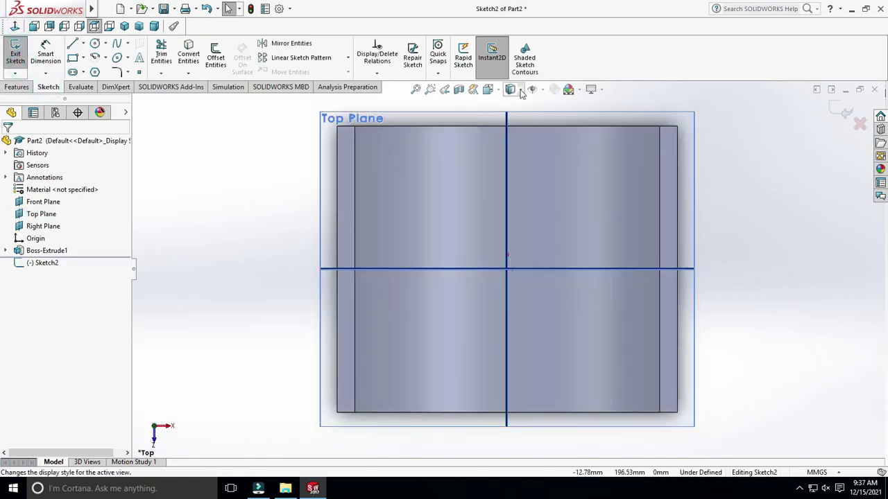
{"action": "left_click", "coordinate": [531, 89]}
{"action": "key", "text": "z"}
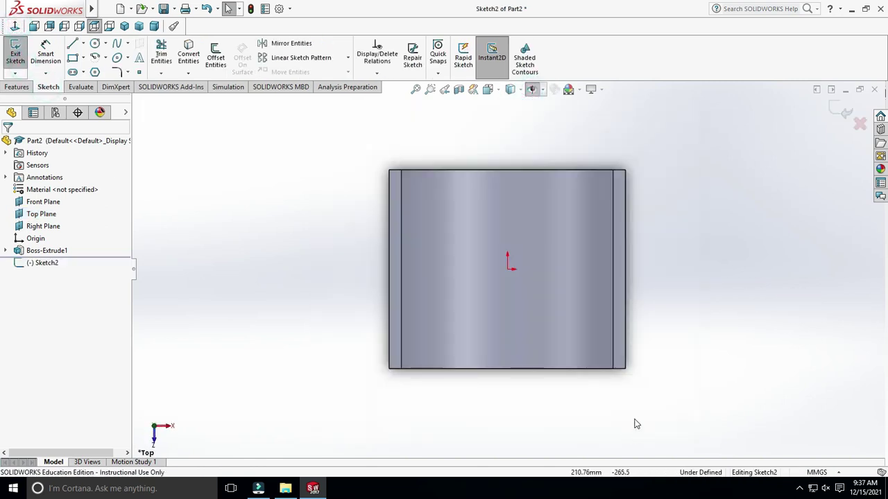
Draw a centerline down from the part's edge midpoint, dimensioned 110 long
{"action": "left_click", "coordinate": [83, 43]}
{"action": "left_click", "coordinate": [89, 70]}
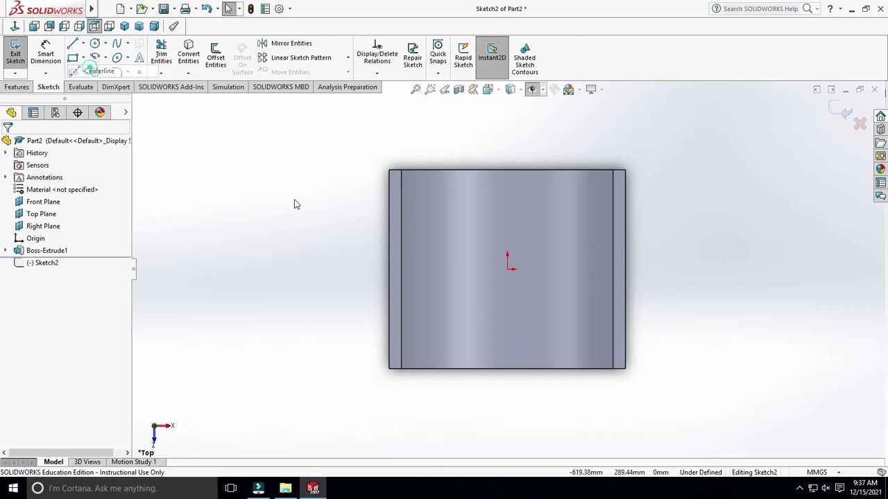
{"action": "left_click", "coordinate": [507, 369]}
{"action": "key", "text": "z"}
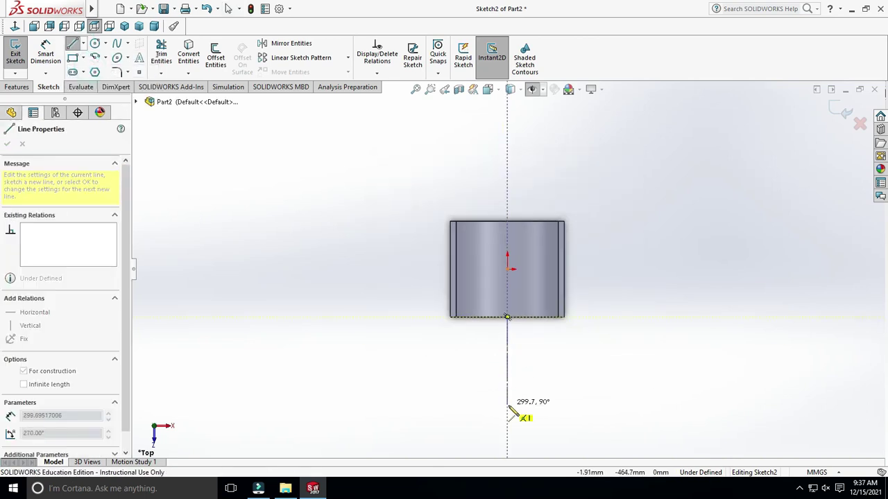
{"action": "left_click", "coordinate": [507, 405]}
{"action": "key", "text": "Escape"}
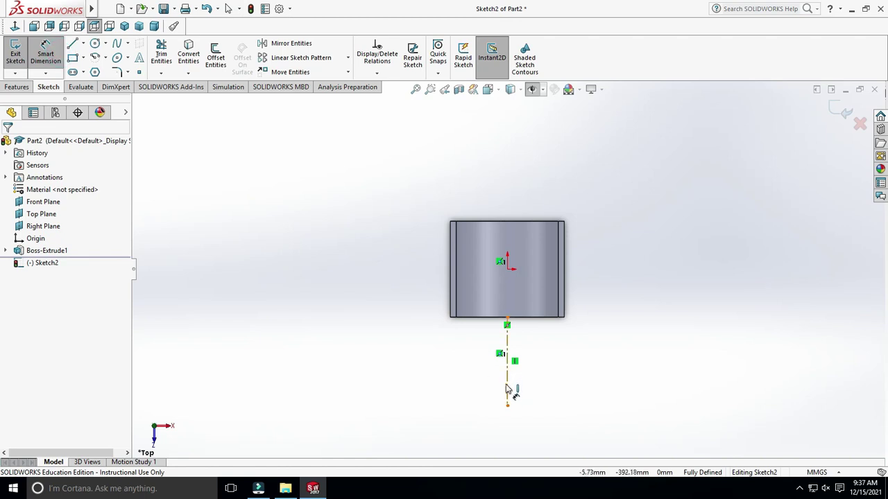
{"action": "left_click", "coordinate": [507, 390]}
{"action": "left_click", "coordinate": [436, 388]}
{"action": "type", "text": "11"}
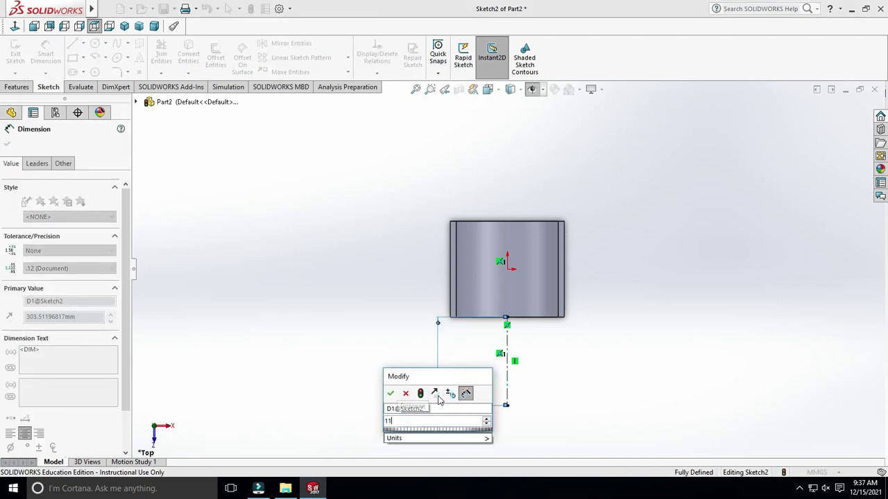
{"action": "type", "text": "0"}
{"action": "key", "text": "Return"}
{"action": "scroll", "coordinate": [472, 301], "scroll_direction": "down", "scroll_amount": 4}
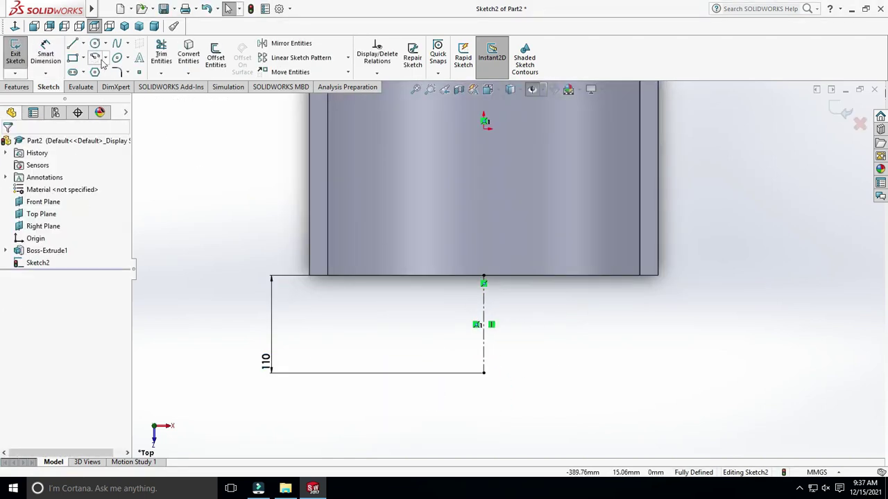
Draw a vertical line leading into an angled line, dimensioning the vertical line 4 mm
{"action": "left_click", "coordinate": [72, 43]}
{"action": "left_click", "coordinate": [535, 276]}
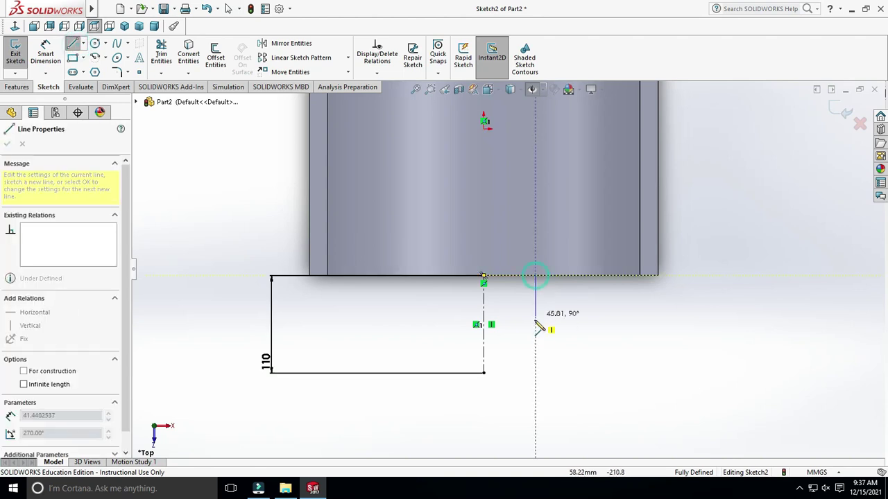
{"action": "left_click", "coordinate": [534, 334]}
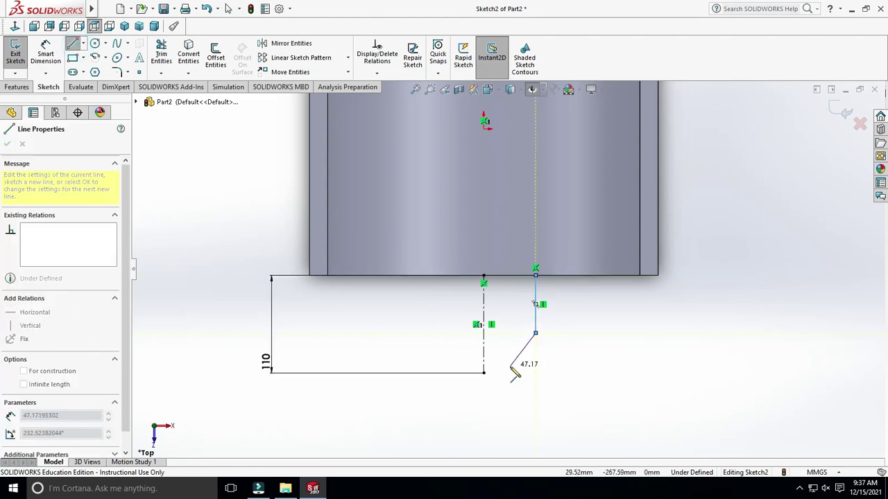
{"action": "left_click", "coordinate": [511, 367]}
{"action": "key", "text": "Escape"}
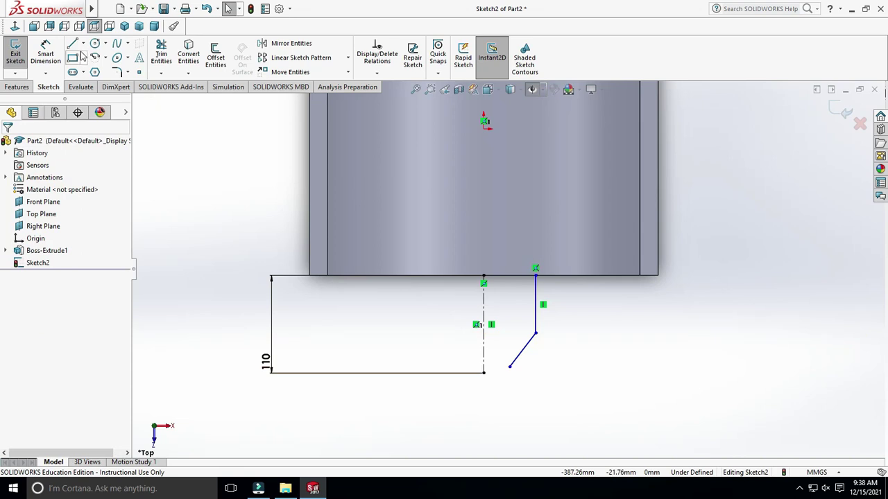
{"action": "left_click", "coordinate": [45, 55]}
{"action": "left_click", "coordinate": [536, 319]}
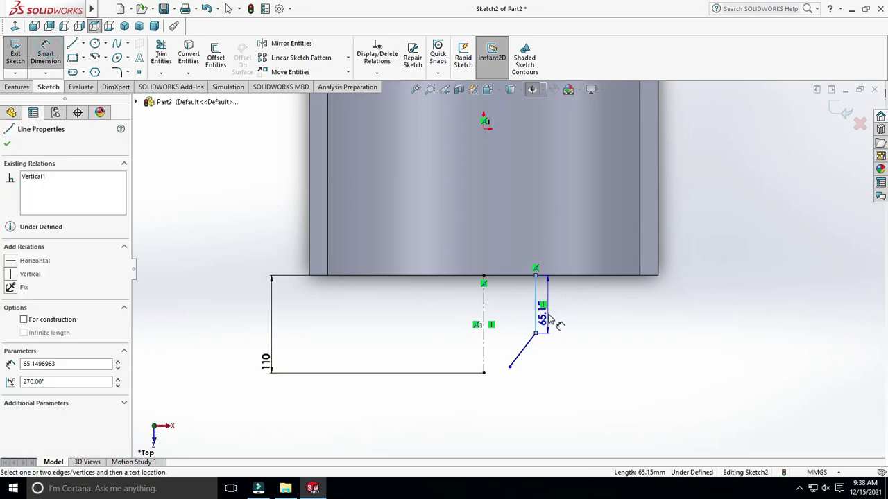
{"action": "left_click", "coordinate": [549, 319]}
{"action": "type", "text": "40"}
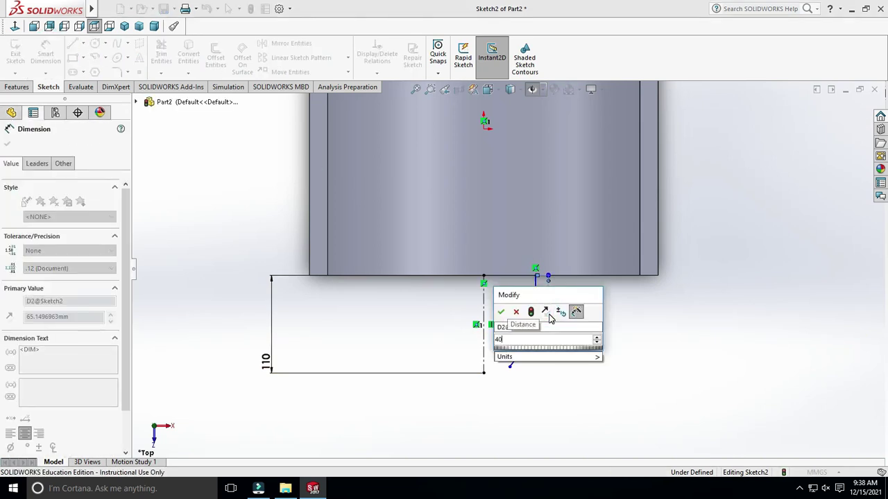
{"action": "key", "text": "Return"}
{"action": "key", "text": "Escape"}
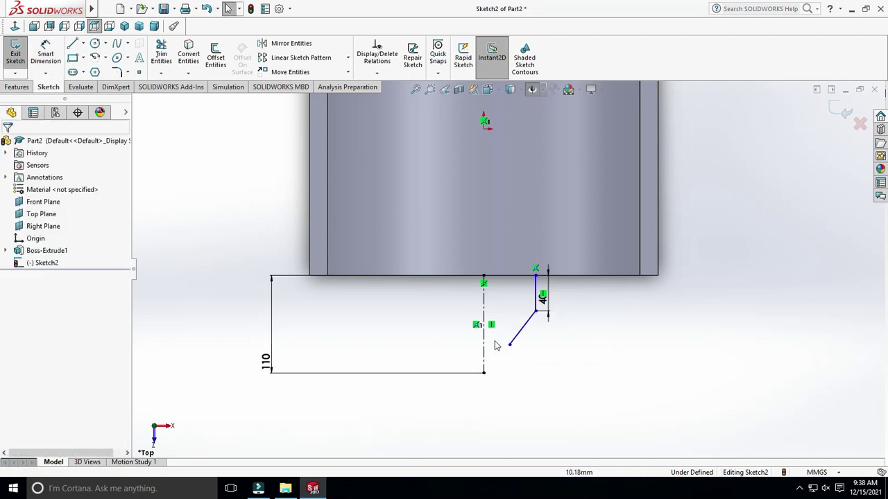
Move the angled line's lower endpoint and fix it in place
{"action": "left_click", "coordinate": [510, 346]}
{"action": "left_click_drag", "start_coordinate": [523, 355], "coordinate": [513, 361]}
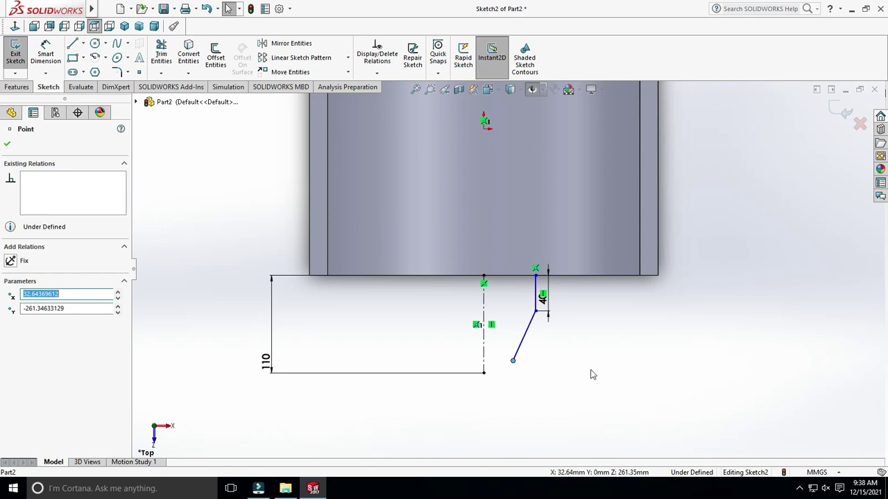
{"action": "left_click", "coordinate": [590, 373]}
{"action": "left_click", "coordinate": [105, 57]}
Draw a three-point arc across the lug bottom, with its bottom point coincident to the centreline
{"action": "left_click", "coordinate": [114, 99]}
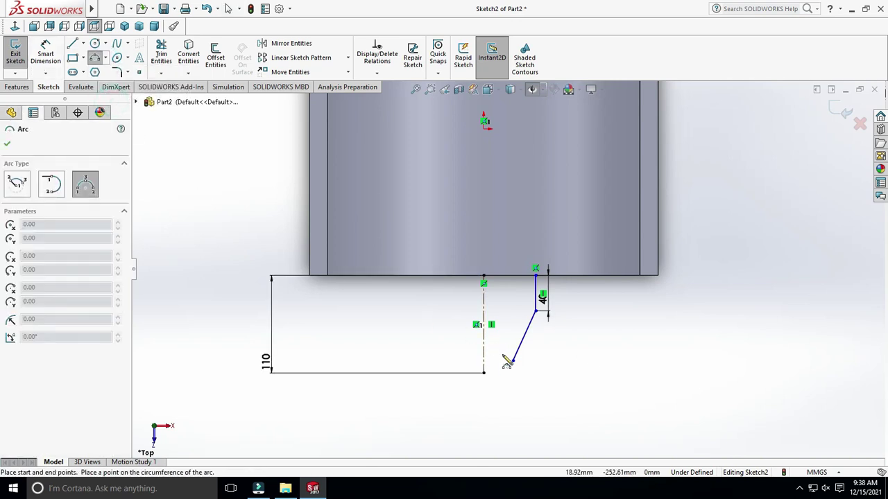
{"action": "left_click", "coordinate": [513, 360]}
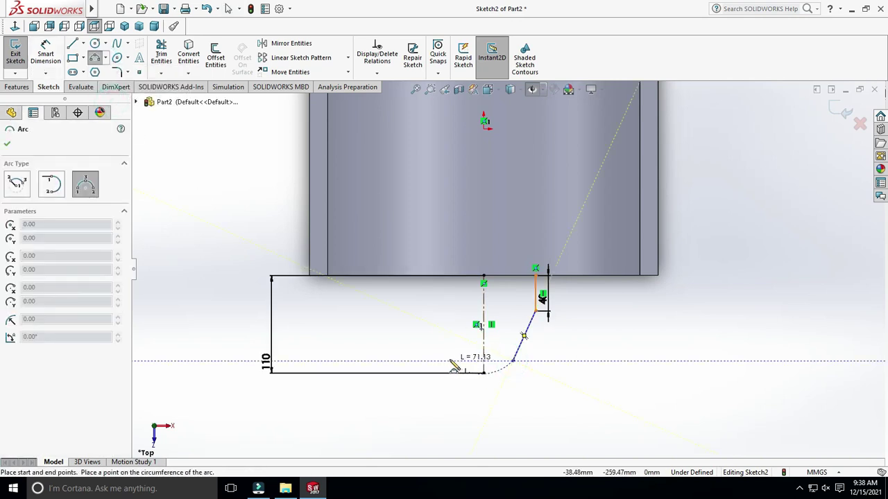
{"action": "left_click", "coordinate": [483, 372]}
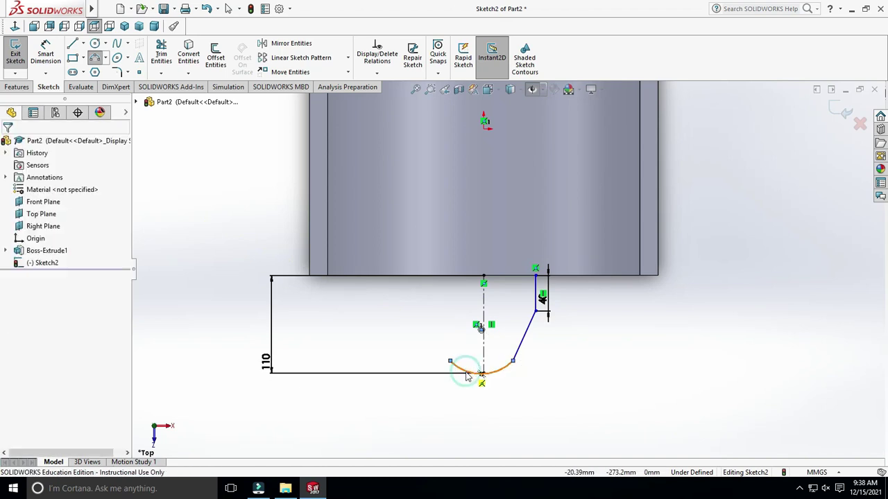
{"action": "scroll", "coordinate": [516, 406], "scroll_direction": "down", "scroll_amount": 5}
{"action": "scroll", "coordinate": [450, 335], "scroll_direction": "down", "scroll_amount": 3}
{"action": "left_click", "coordinate": [496, 320]}
{"action": "left_click", "coordinate": [488, 317]}
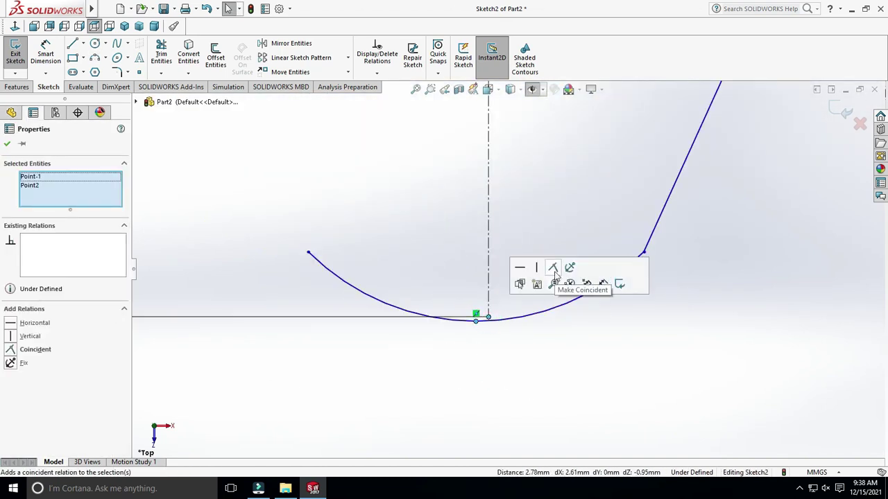
{"action": "left_click", "coordinate": [561, 358]}
Mirror the vertical and angled right-side lines about the centreline
{"action": "scroll", "coordinate": [498, 331], "scroll_direction": "up", "scroll_amount": 1}
{"action": "scroll", "coordinate": [485, 319], "scroll_direction": "up", "scroll_amount": 1}
{"action": "scroll", "coordinate": [478, 313], "scroll_direction": "up", "scroll_amount": 1}
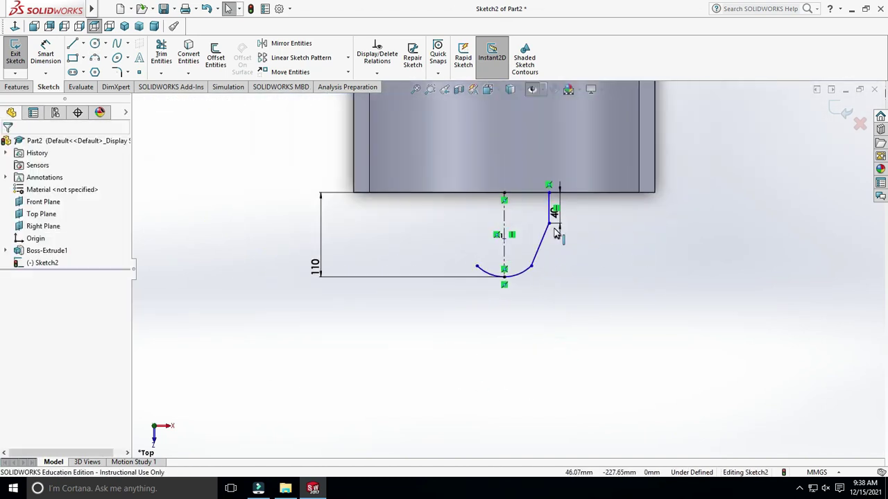
{"action": "scroll", "coordinate": [472, 309], "scroll_direction": "up", "scroll_amount": 1}
{"action": "mouse_move", "coordinate": [587, 206]}
{"action": "left_mouse_down"}
{"action": "mouse_move", "coordinate": [573, 298]}
{"action": "mouse_move", "coordinate": [518, 297]}
{"action": "left_mouse_up"}
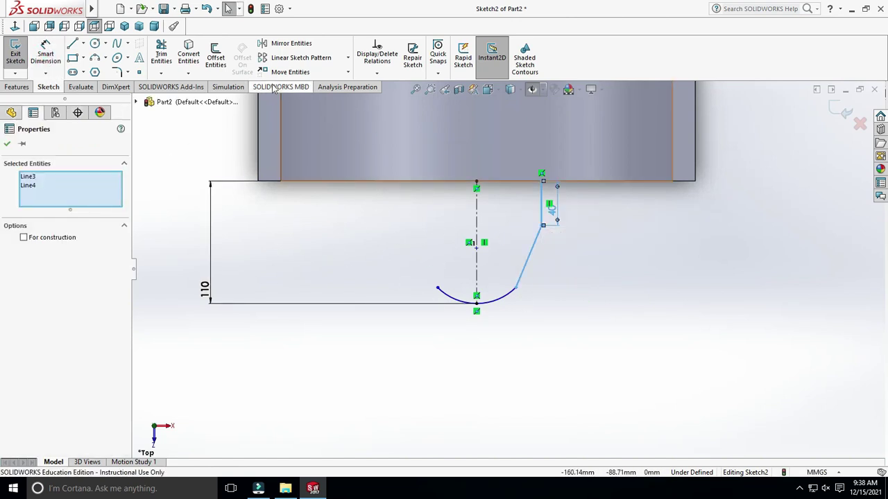
{"action": "left_click", "coordinate": [290, 43]}
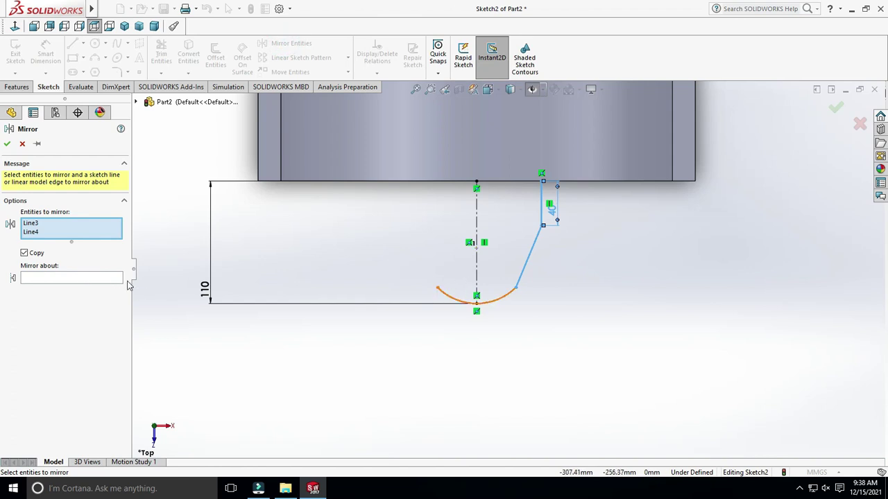
{"action": "left_click", "coordinate": [106, 277]}
{"action": "left_click", "coordinate": [476, 239]}
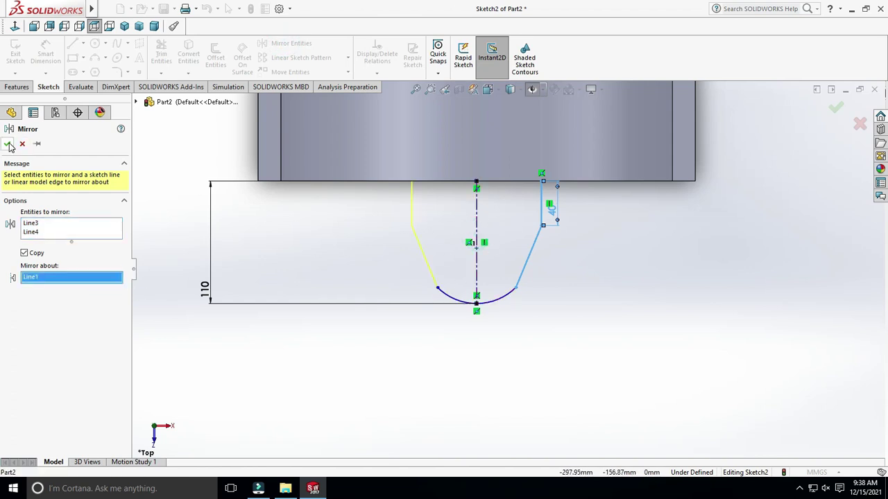
{"action": "left_click", "coordinate": [7, 144]}
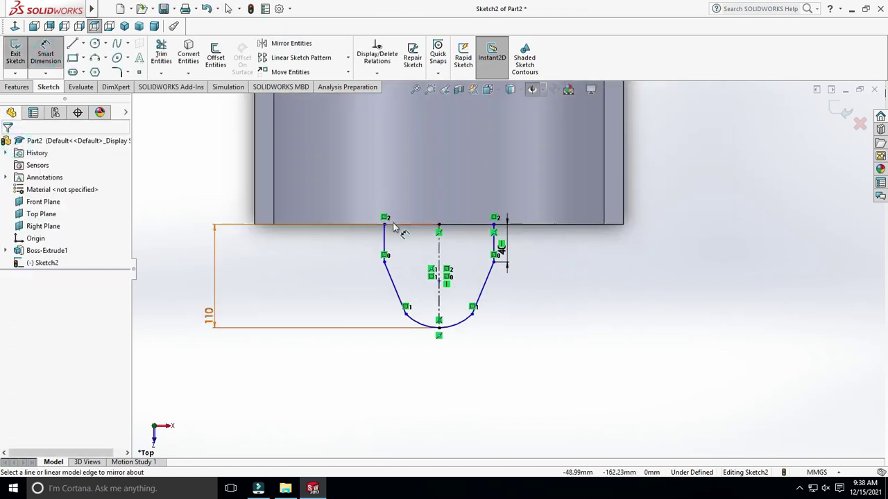
Dimension the profile's top width to 110
{"action": "left_click", "coordinate": [385, 224]}
{"action": "left_click", "coordinate": [495, 218]}
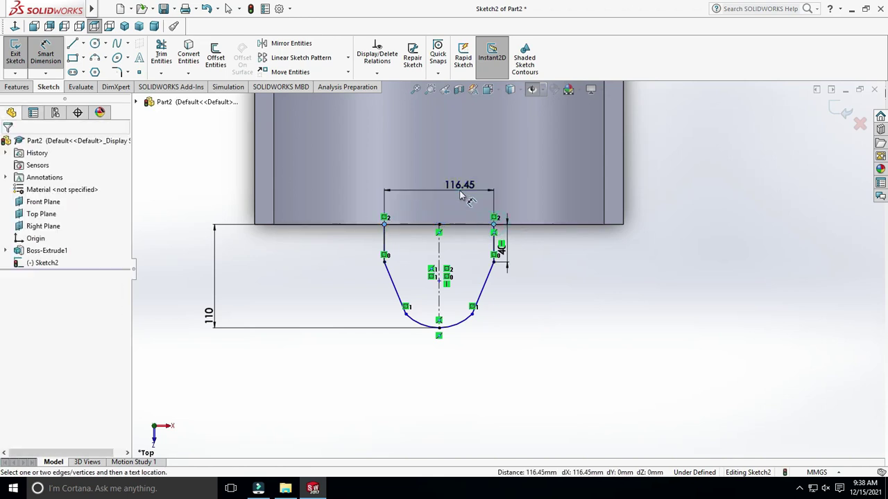
{"action": "left_click", "coordinate": [459, 193]}
{"action": "type", "text": "110"}
{"action": "key", "text": "Return"}
{"action": "key", "text": "Escape"}
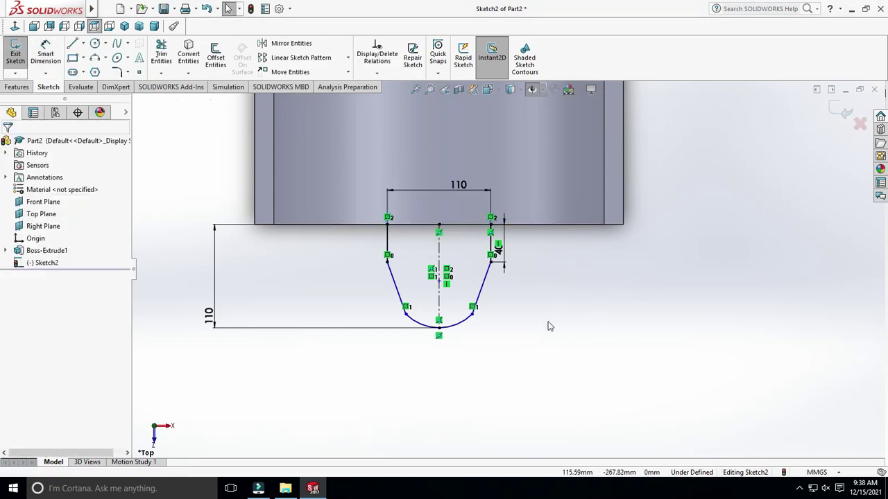
Make the bottom arc tangent to the angled line and give it radius 35
{"action": "scroll", "coordinate": [486, 319], "scroll_direction": "down", "scroll_amount": 3}
{"action": "left_click", "coordinate": [459, 303], "text": "ctrl"}
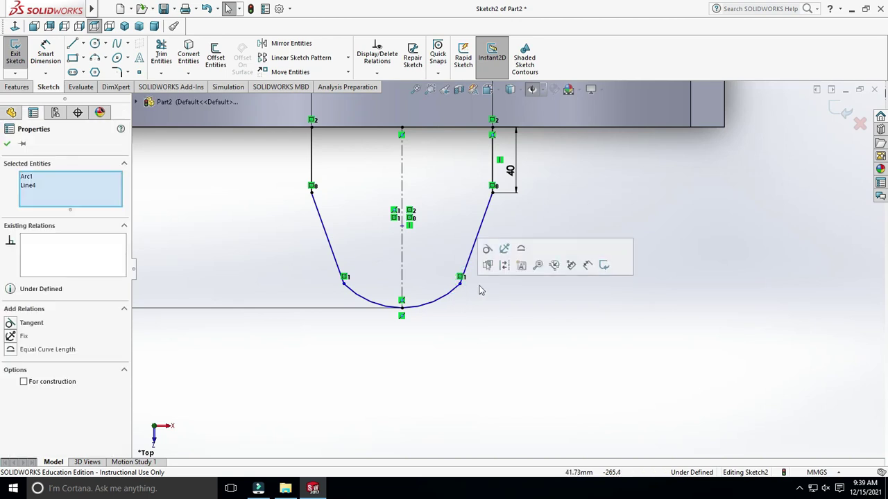
{"action": "left_click", "coordinate": [497, 277]}
{"action": "left_click", "coordinate": [503, 310]}
{"action": "scroll", "coordinate": [548, 416], "scroll_direction": "up", "scroll_amount": 1}
{"action": "left_click", "coordinate": [525, 321]}
{"action": "left_click", "coordinate": [575, 376]}
{"action": "type", "text": "35"}
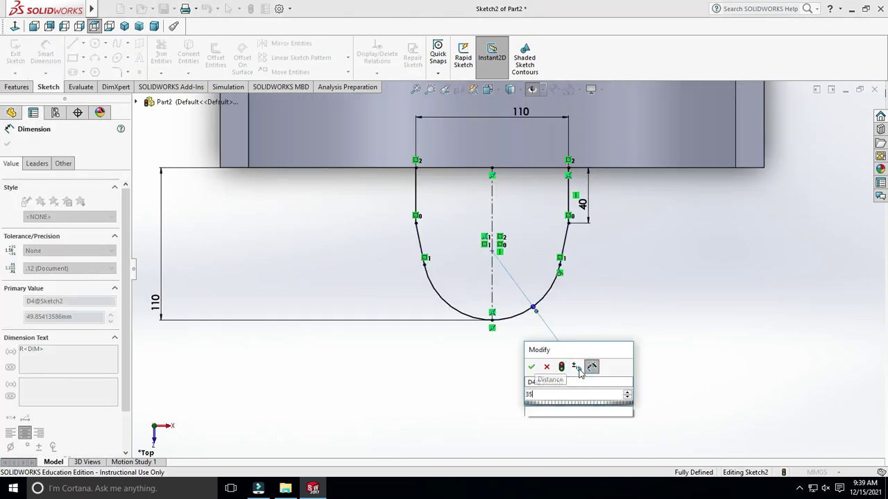
{"action": "key", "text": "Return"}
{"action": "scroll", "coordinate": [666, 371], "scroll_direction": "up", "scroll_amount": 1}
{"action": "key", "text": "Escape"}
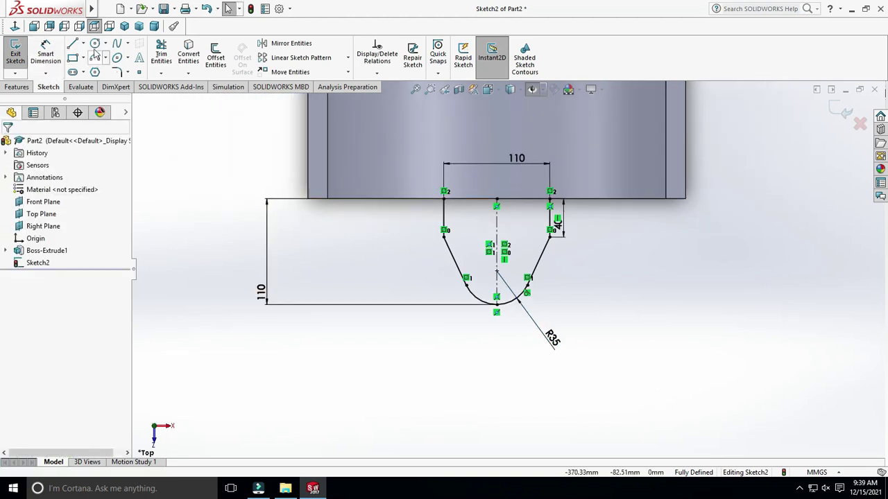
Add a Ø30 pivot circle centred on the arc's centre
{"action": "left_click", "coordinate": [95, 44]}
{"action": "left_click", "coordinate": [497, 270]}
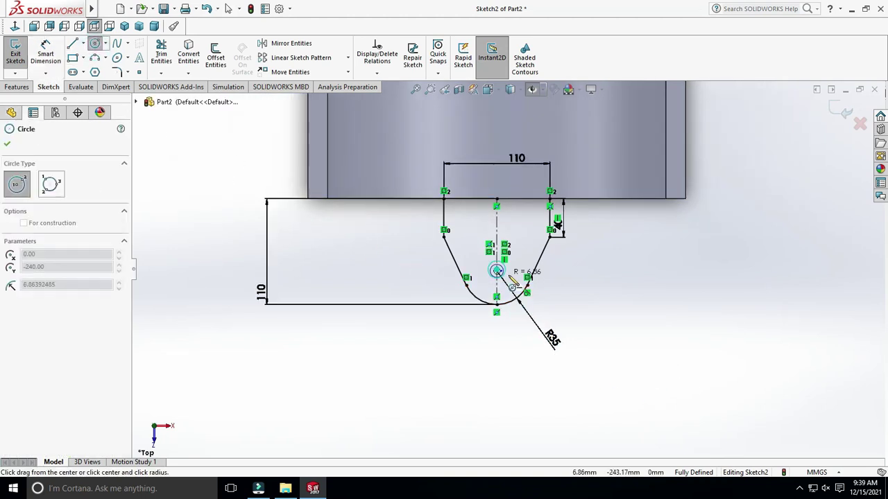
{"action": "left_click", "coordinate": [513, 281]}
{"action": "key", "text": "Escape"}
{"action": "left_click", "coordinate": [45, 55]}
{"action": "left_click", "coordinate": [514, 279]}
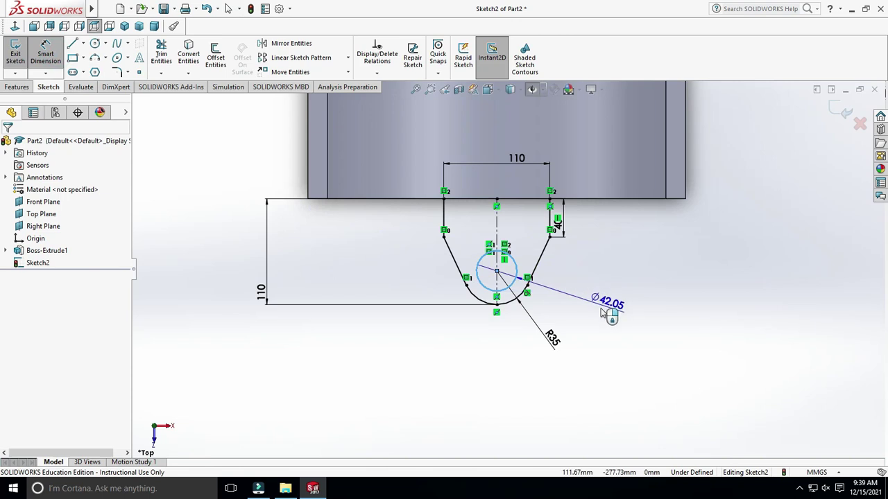
{"action": "left_click", "coordinate": [590, 314]}
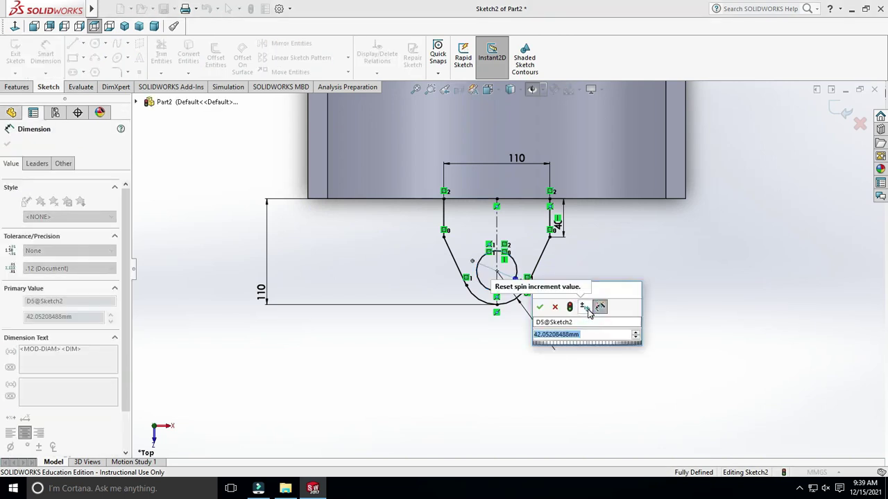
{"action": "type", "text": "30"}
{"action": "key", "text": "Return"}
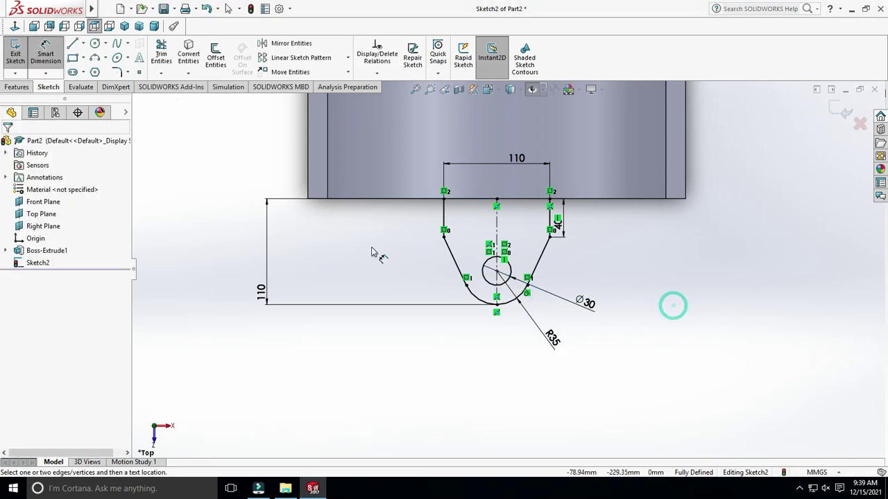
{"action": "key", "text": "Escape"}
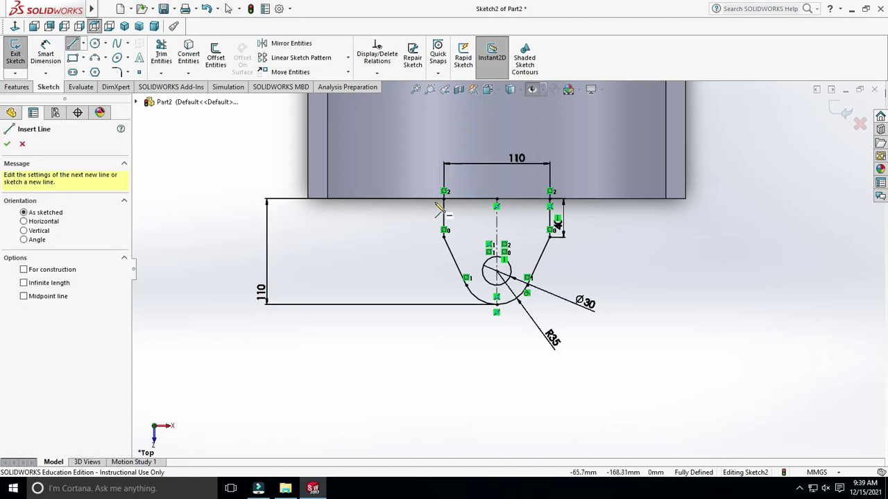
Close the profile with a horizontal line across the top corners
{"action": "left_click", "coordinate": [445, 199]}
{"action": "double_click", "coordinate": [550, 199]}
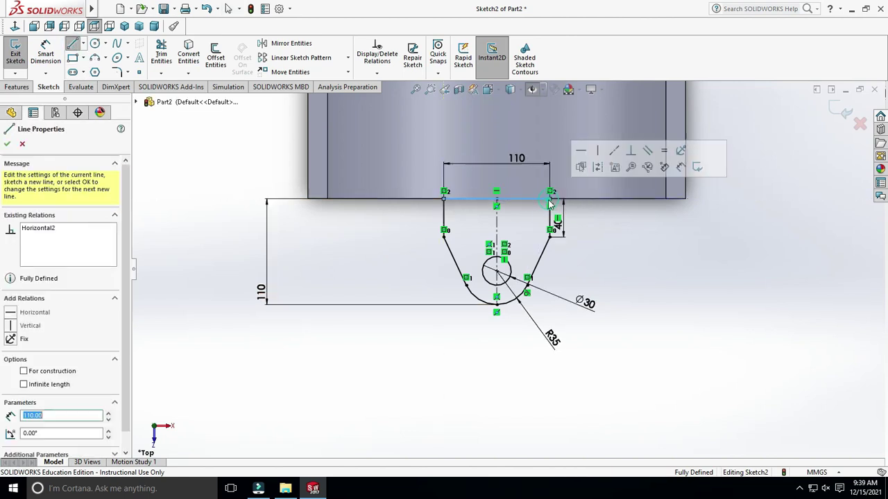
{"action": "key", "text": "Escape"}
Extrude the lug sketch 60 mm blind, starting at a 40 mm offset from the sketch plane
{"action": "left_click", "coordinate": [26, 85]}
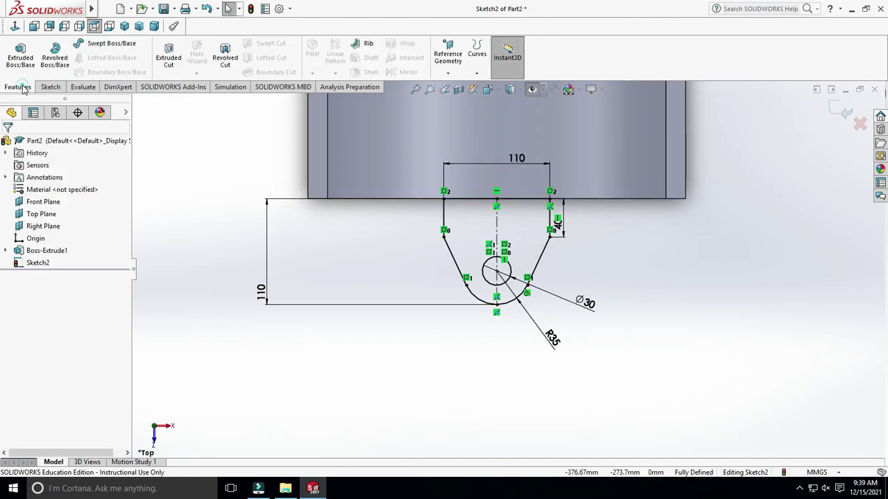
{"action": "left_click", "coordinate": [20, 55]}
{"action": "middle_click_drag", "start_coordinate": [618, 294], "coordinate": [624, 295]}
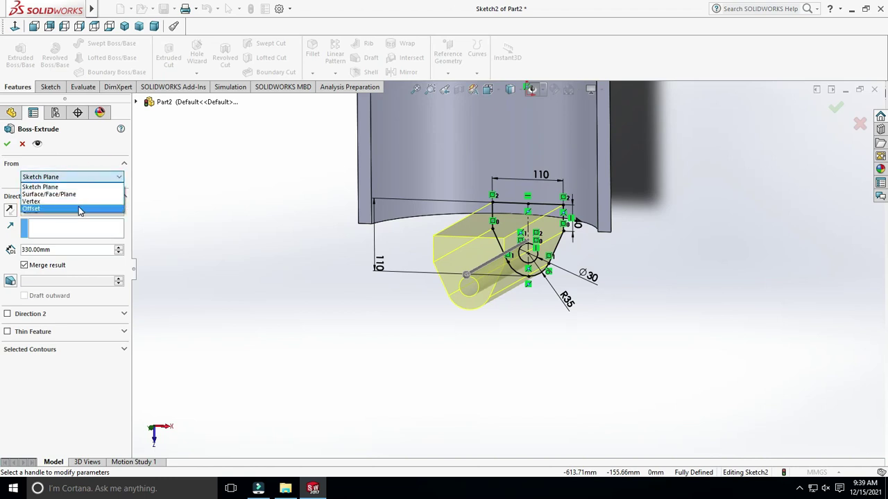
{"action": "left_click", "coordinate": [71, 198]}
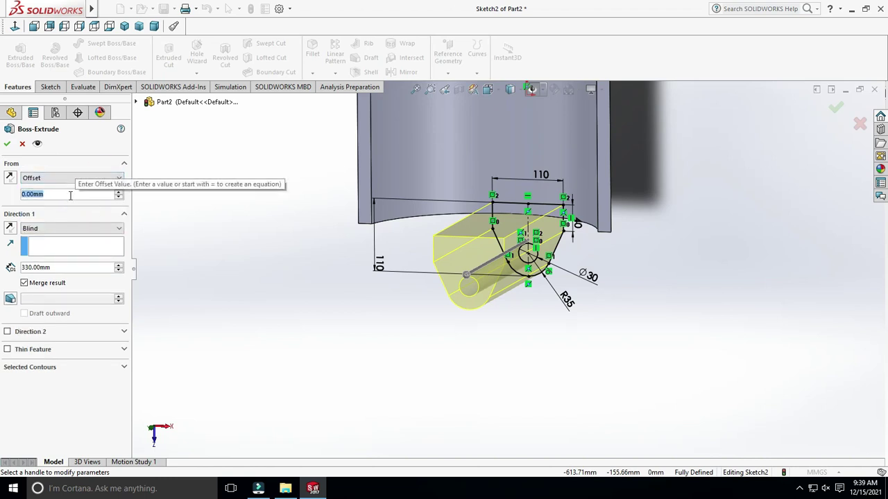
{"action": "type", "text": "40"}
{"action": "key", "text": "Return"}
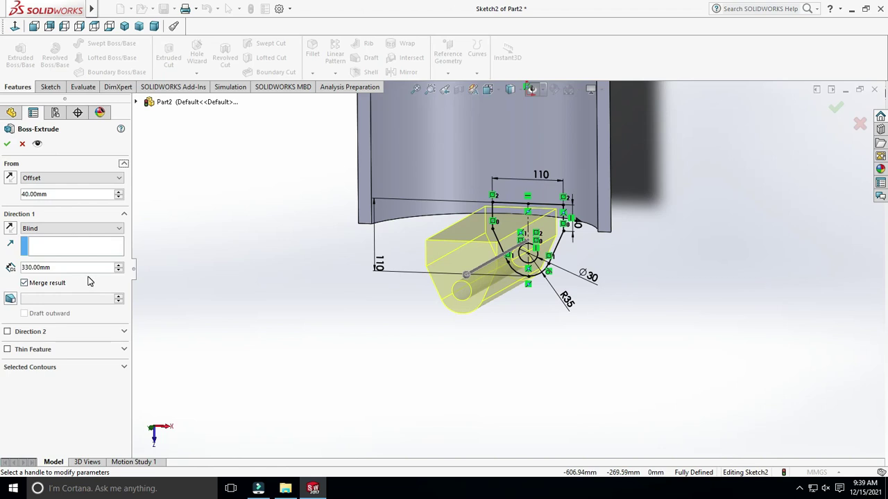
{"action": "type", "text": "60"}
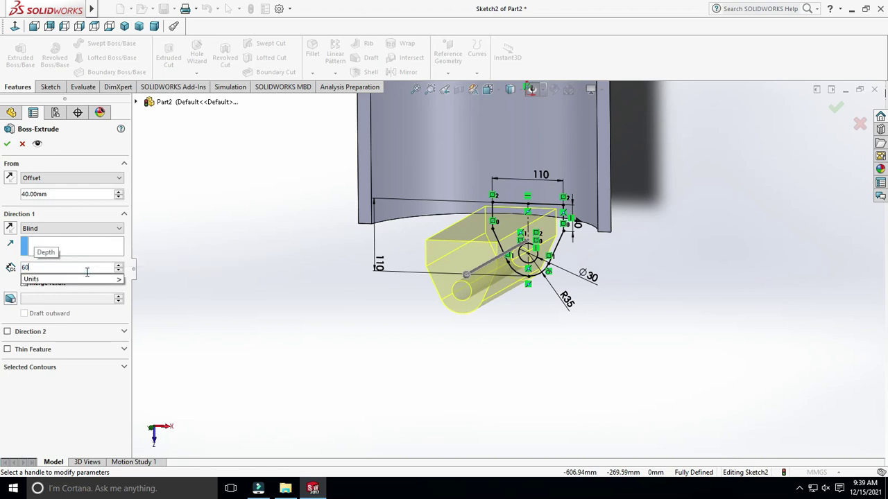
{"action": "key", "text": "Return"}
{"action": "mouse_move", "coordinate": [293, 310]}
{"action": "middle_mouse_down"}
{"action": "mouse_move", "coordinate": [605, 342]}
{"action": "mouse_move", "coordinate": [527, 332]}
{"action": "middle_mouse_up"}
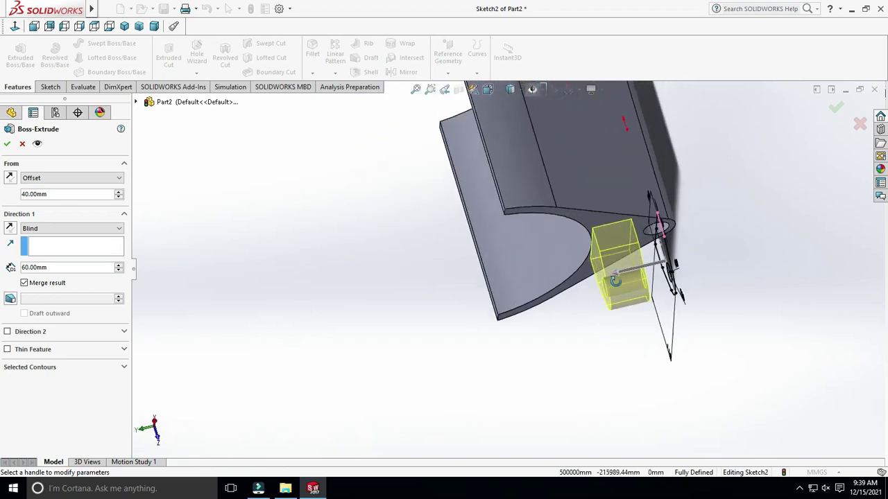
{"action": "left_click", "coordinate": [7, 146]}
{"action": "mouse_move", "coordinate": [376, 321]}
{"action": "middle_mouse_down"}
{"action": "mouse_move", "coordinate": [833, 324]}
{"action": "mouse_move", "coordinate": [828, 258]}
{"action": "mouse_move", "coordinate": [793, 373]}
{"action": "mouse_move", "coordinate": [767, 347]}
{"action": "mouse_move", "coordinate": [728, 368]}
{"action": "mouse_move", "coordinate": [580, 316]}
{"action": "middle_mouse_up"}
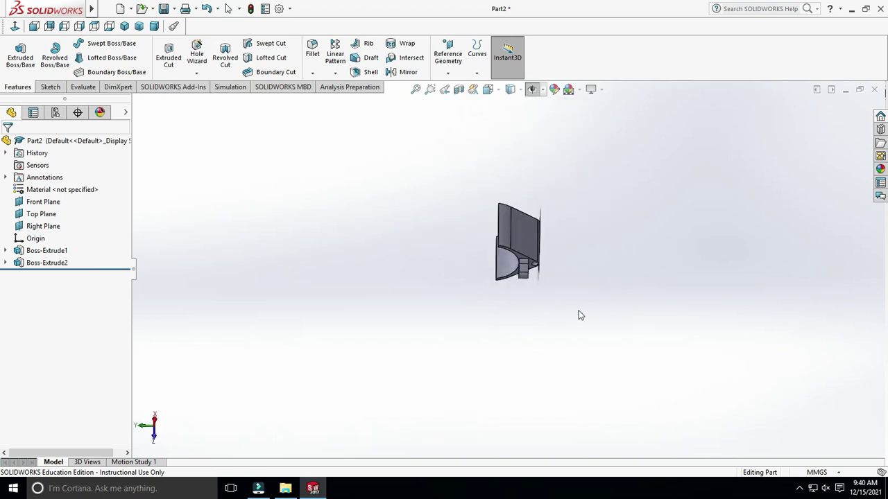
Start a sketch on the Right Plane and draw a corner rectangle across the lug
{"action": "left_click", "coordinate": [532, 89]}
{"action": "mouse_move", "coordinate": [680, 333]}
{"action": "middle_mouse_down"}
{"action": "mouse_move", "coordinate": [725, 263]}
{"action": "mouse_move", "coordinate": [644, 317]}
{"action": "mouse_move", "coordinate": [624, 407]}
{"action": "middle_mouse_up"}
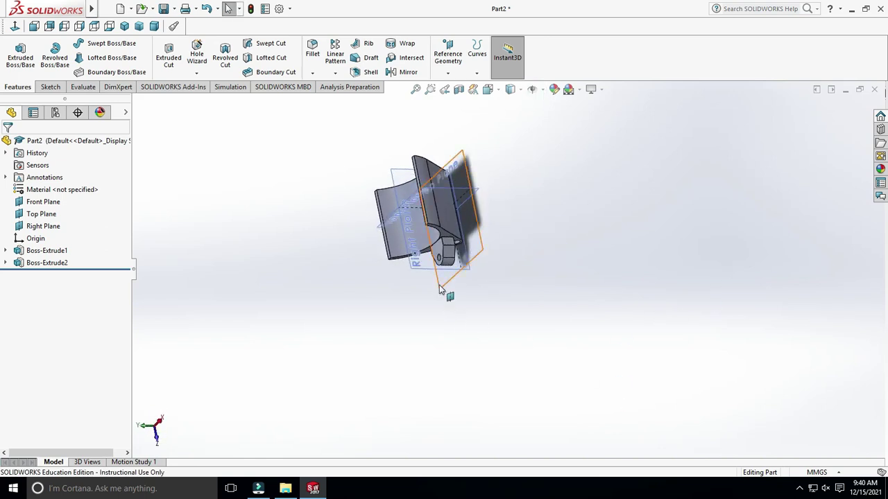
{"action": "left_click", "coordinate": [420, 263]}
{"action": "left_click", "coordinate": [50, 87]}
{"action": "left_click", "coordinate": [15, 54]}
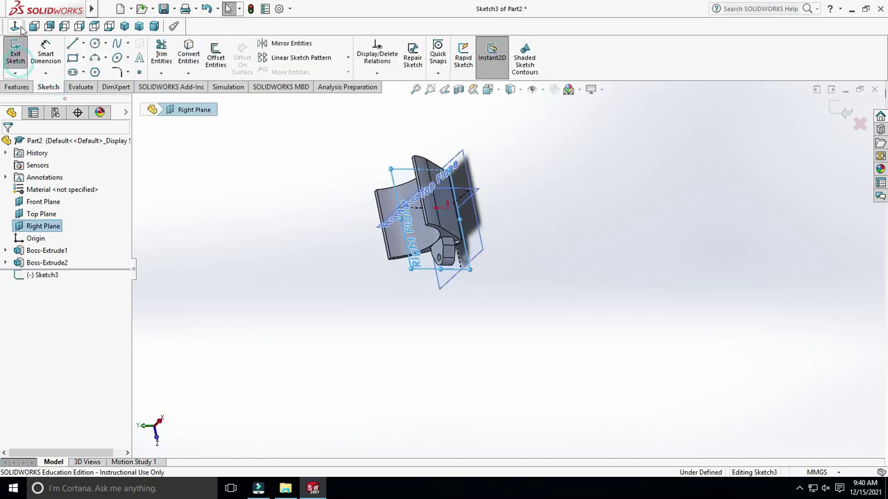
{"action": "left_click", "coordinate": [789, 299]}
{"action": "left_click", "coordinate": [81, 58]}
{"action": "left_click", "coordinate": [86, 73]}
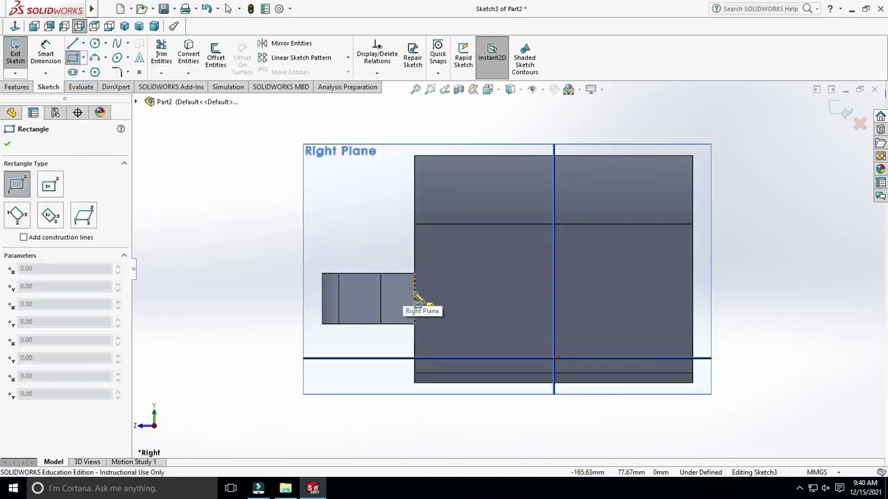
{"action": "left_click_drag", "start_coordinate": [414, 294], "coordinate": [293, 307]}
{"action": "key", "text": "Escape"}
Dimension the slot rectangle 15 mm below the lug top and 30 mm high
{"action": "left_click", "coordinate": [46, 55]}
{"action": "left_click", "coordinate": [347, 293]}
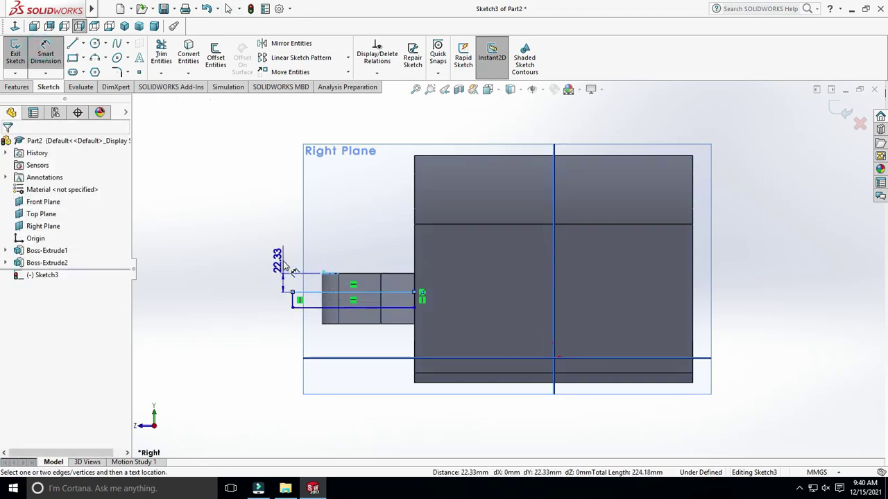
{"action": "left_click", "coordinate": [284, 264]}
{"action": "type", "text": "15"}
{"action": "key", "text": "Return"}
{"action": "key", "text": "Escape"}
{"action": "left_click", "coordinate": [46, 73]}
{"action": "left_click", "coordinate": [293, 294]}
{"action": "key", "text": "Escape"}
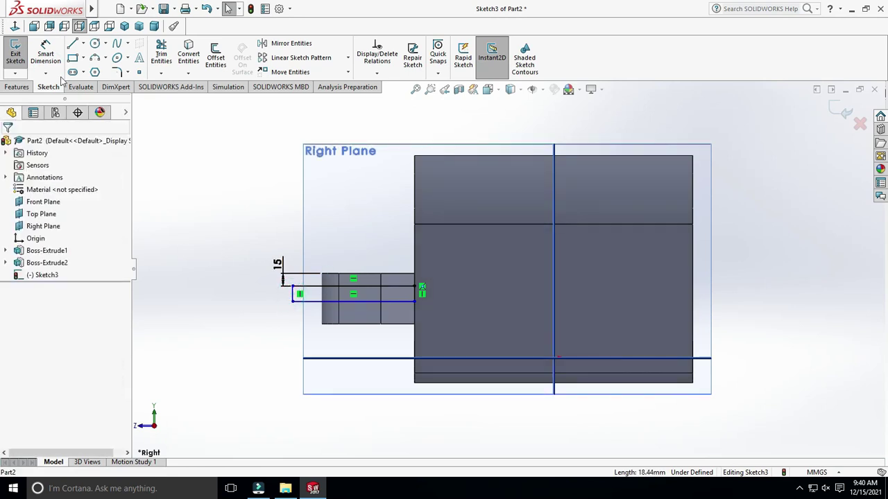
{"action": "left_click", "coordinate": [46, 55]}
{"action": "left_click", "coordinate": [299, 297]}
{"action": "left_click", "coordinate": [276, 300]}
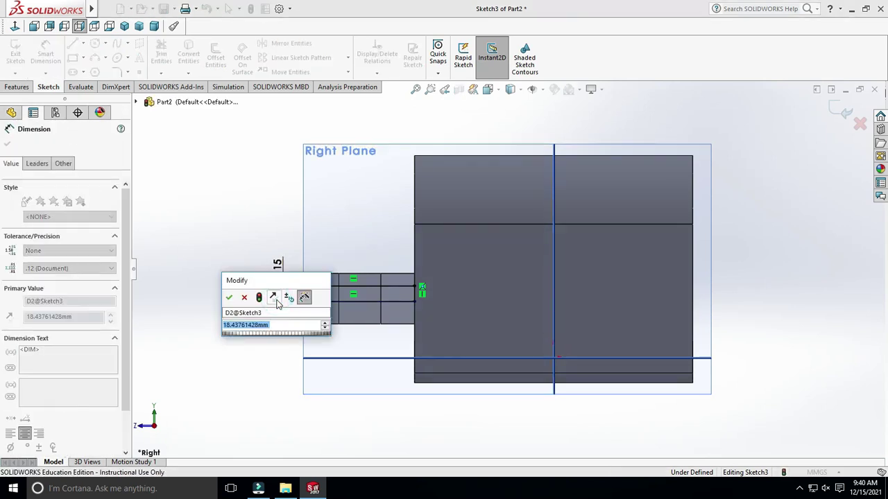
{"action": "type", "text": "30"}
{"action": "key", "text": "Return"}
{"action": "key", "text": "Escape"}
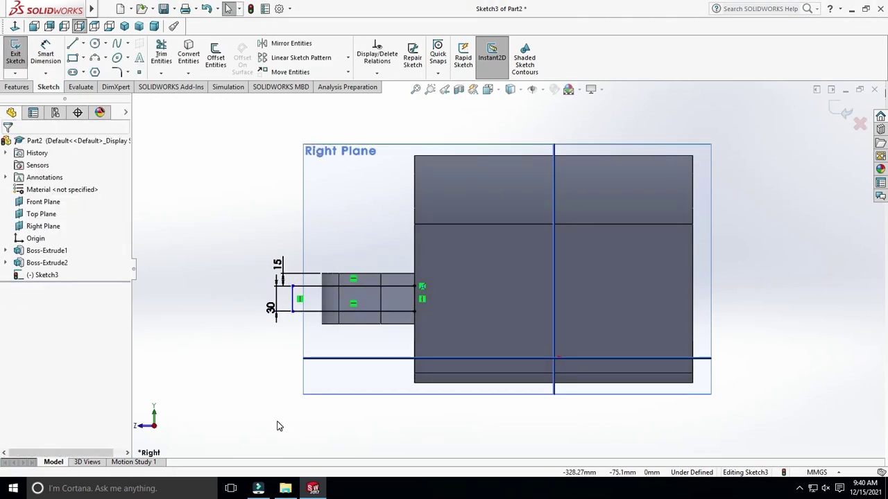
{"action": "scroll", "coordinate": [377, 436], "scroll_direction": "up", "scroll_amount": 3}
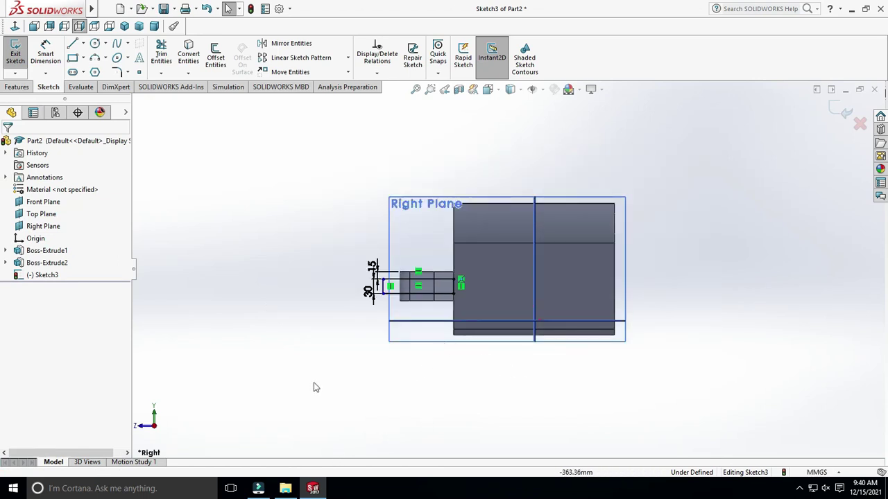
Cut the rectangle Through All in both directions to split the lug into two prongs
{"action": "left_click", "coordinate": [15, 87]}
{"action": "left_click", "coordinate": [169, 58]}
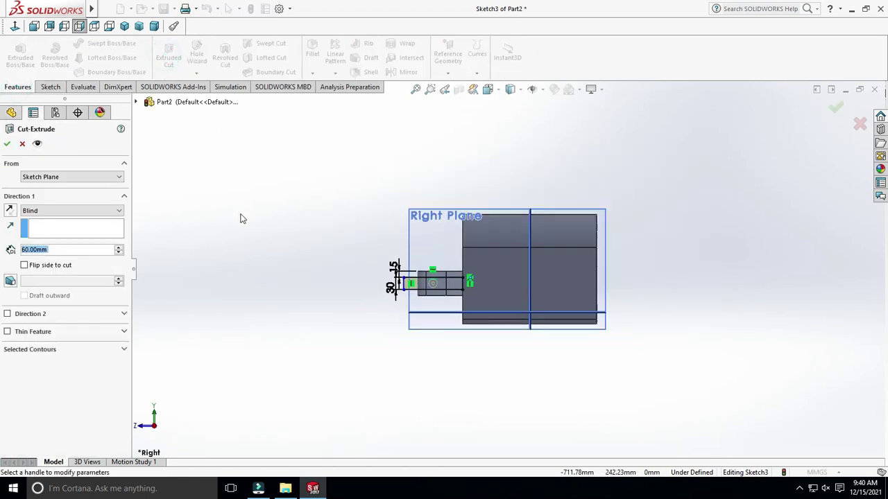
{"action": "left_click", "coordinate": [45, 210]}
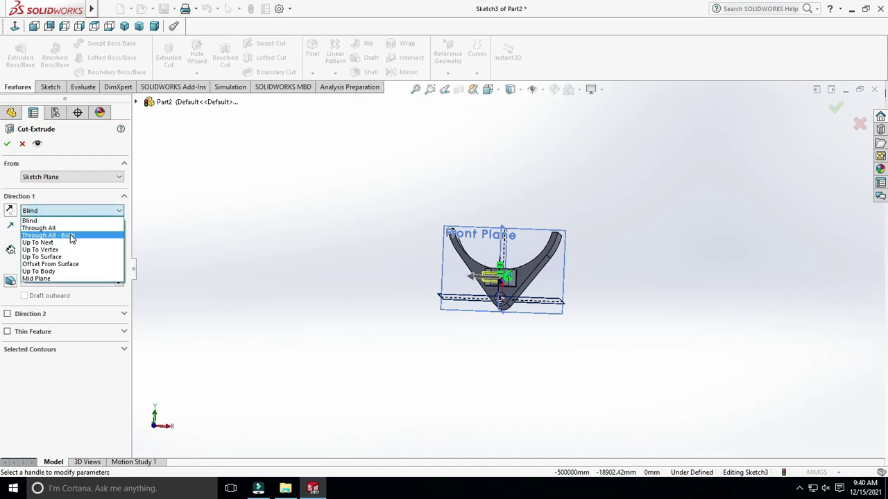
{"action": "left_click", "coordinate": [70, 236]}
{"action": "left_click", "coordinate": [7, 144]}
{"action": "mouse_move", "coordinate": [265, 238]}
{"action": "middle_mouse_down"}
{"action": "mouse_move", "coordinate": [583, 323]}
{"action": "mouse_move", "coordinate": [631, 321]}
{"action": "middle_mouse_up"}
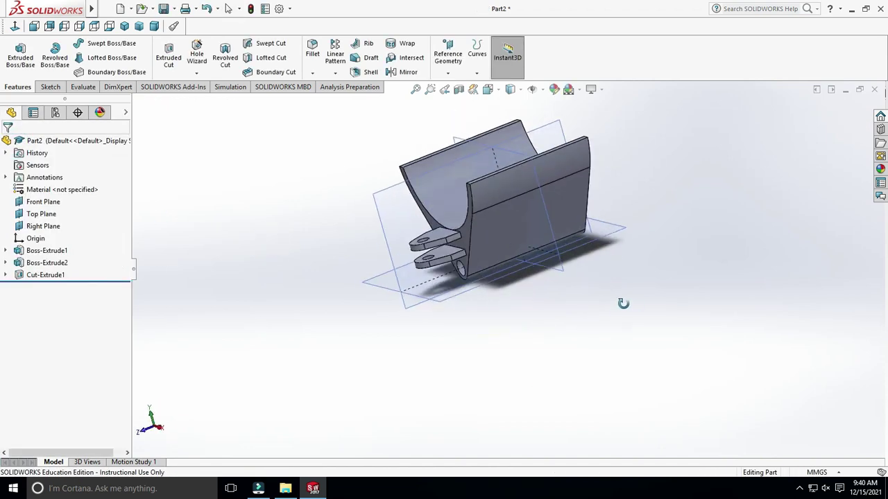
Start a sketch on the Right Plane, hide the planes, and draw a rectangle around the origin
{"action": "left_click", "coordinate": [43, 226]}
{"action": "left_click", "coordinate": [50, 86]}
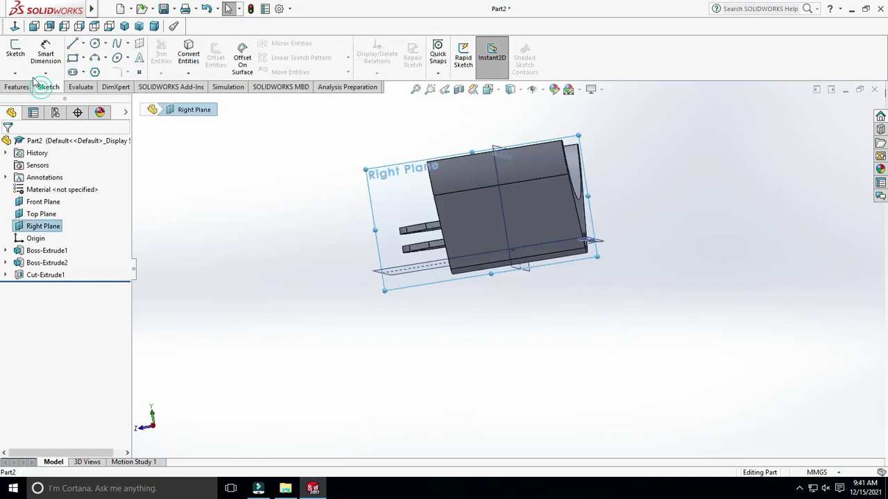
{"action": "left_click", "coordinate": [15, 56]}
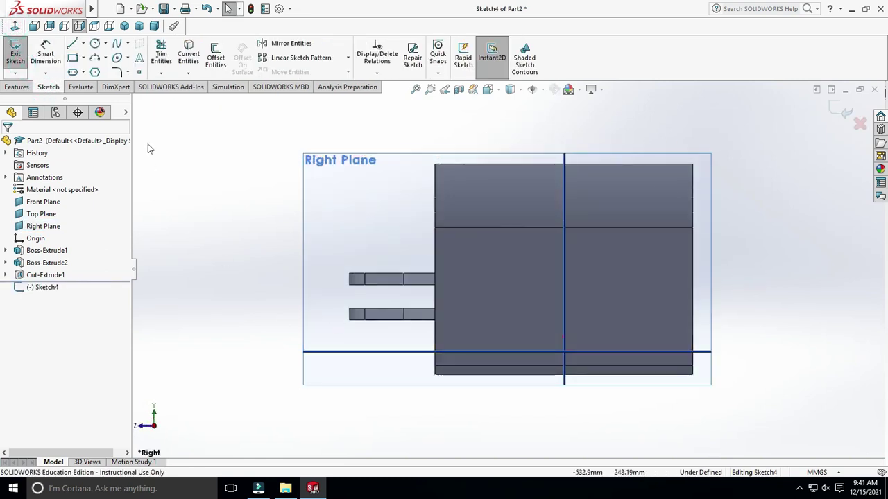
{"action": "left_click", "coordinate": [532, 91]}
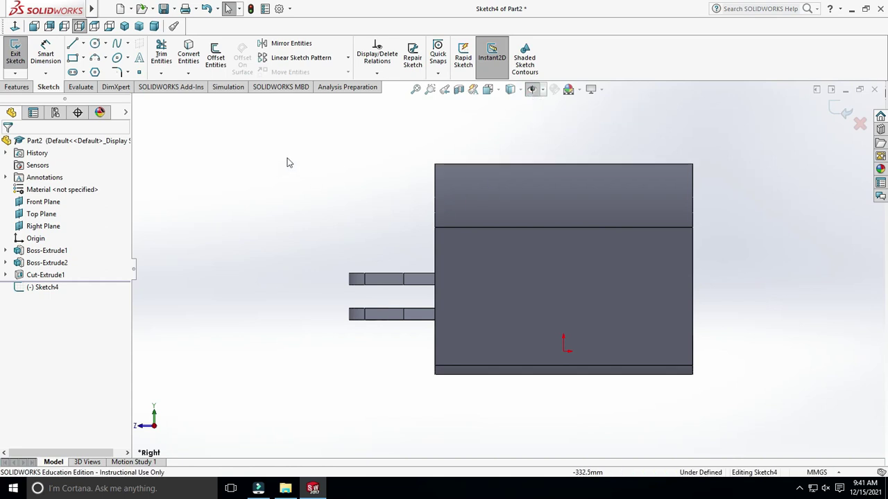
{"action": "left_click", "coordinate": [72, 57]}
{"action": "left_click", "coordinate": [521, 308]}
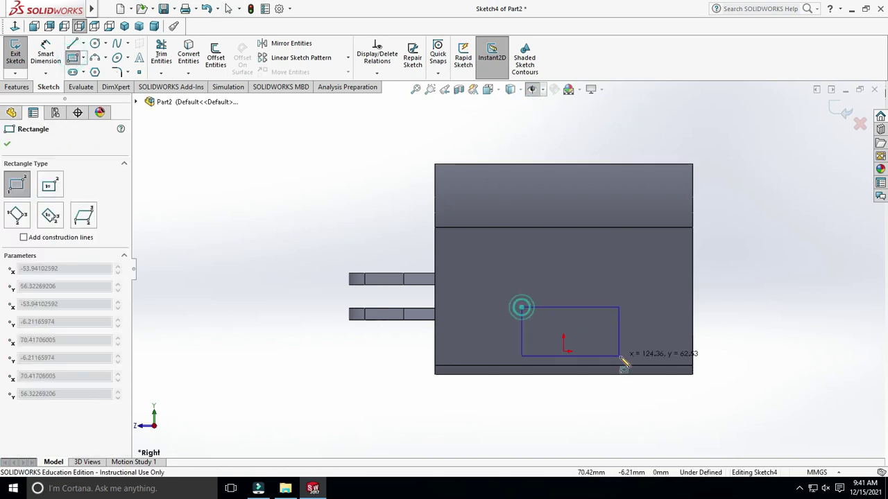
{"action": "left_click", "coordinate": [622, 414]}
Dimension the rectangle's top 5 mm below the lug edge
{"action": "left_click", "coordinate": [46, 56]}
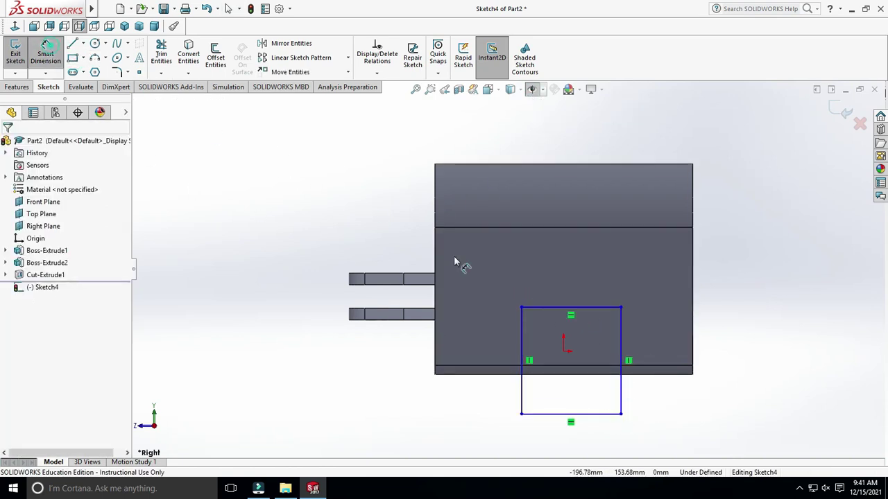
{"action": "left_click", "coordinate": [429, 278]}
{"action": "left_click", "coordinate": [522, 307]}
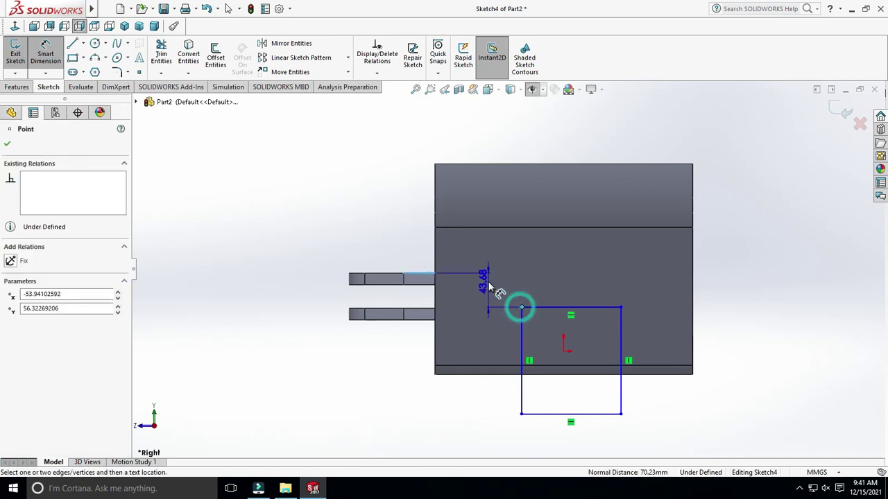
{"action": "left_click", "coordinate": [489, 287]}
{"action": "type", "text": "5"}
{"action": "key", "text": "Return"}
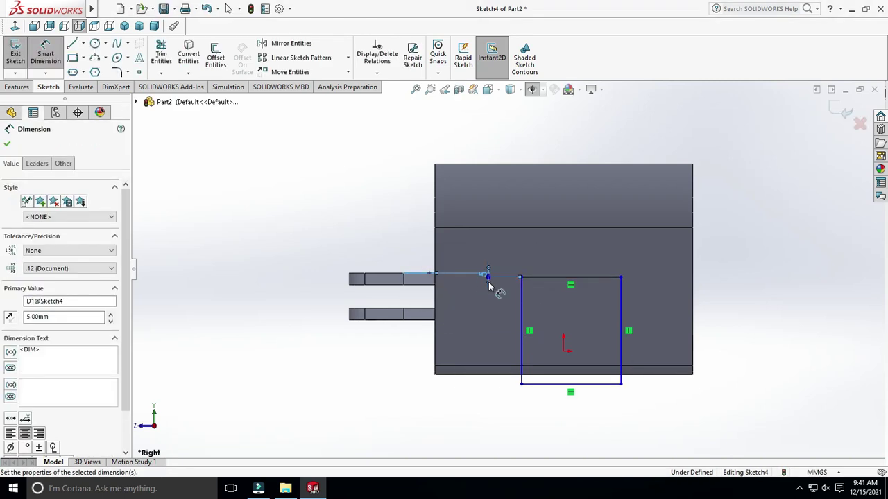
{"action": "key", "text": "Escape"}
Space the rectangle's sides 60 mm in from the cradle's left and right edges
{"action": "left_click", "coordinate": [46, 56]}
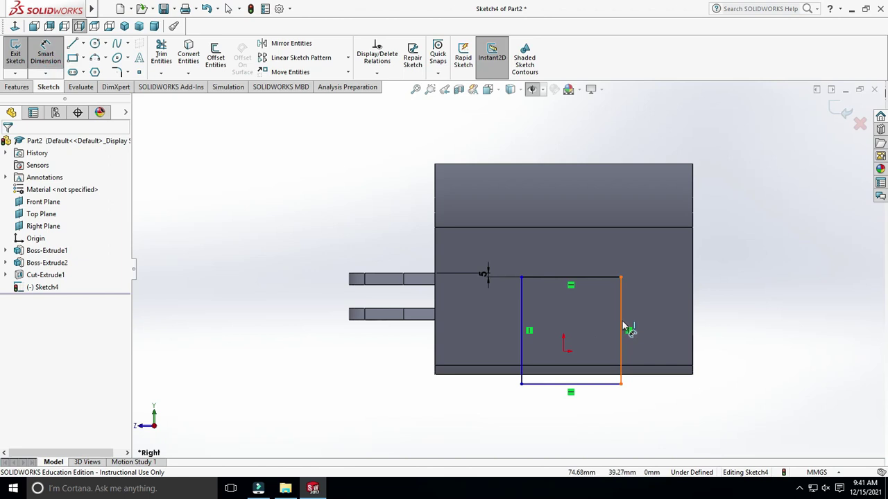
{"action": "left_click", "coordinate": [622, 326]}
{"action": "left_click", "coordinate": [694, 324]}
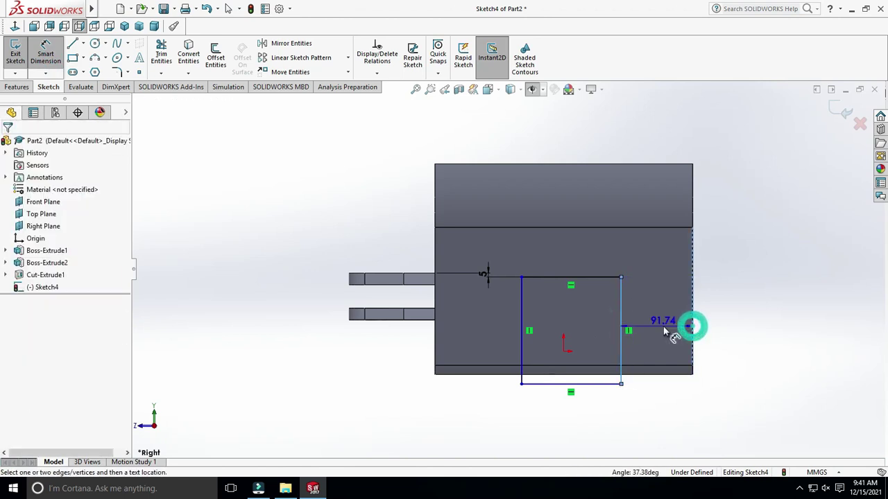
{"action": "left_click", "coordinate": [673, 322]}
{"action": "type", "text": "60"}
{"action": "key", "text": "Return"}
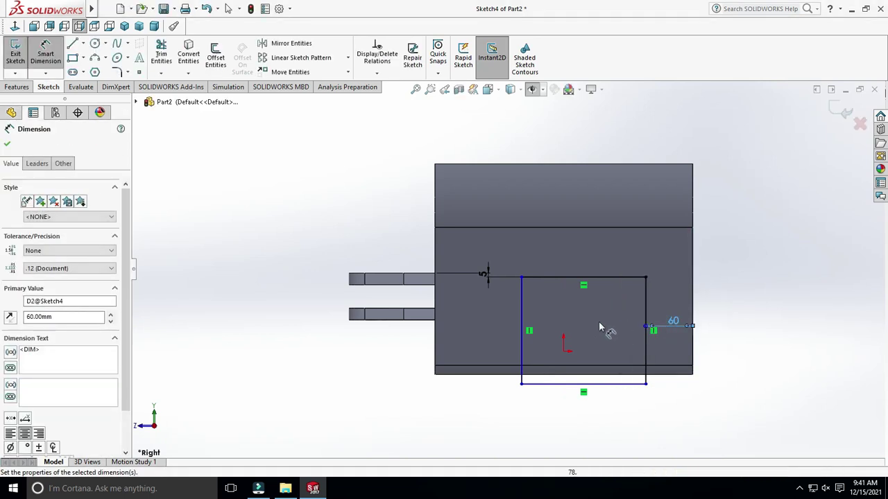
{"action": "left_click", "coordinate": [521, 324]}
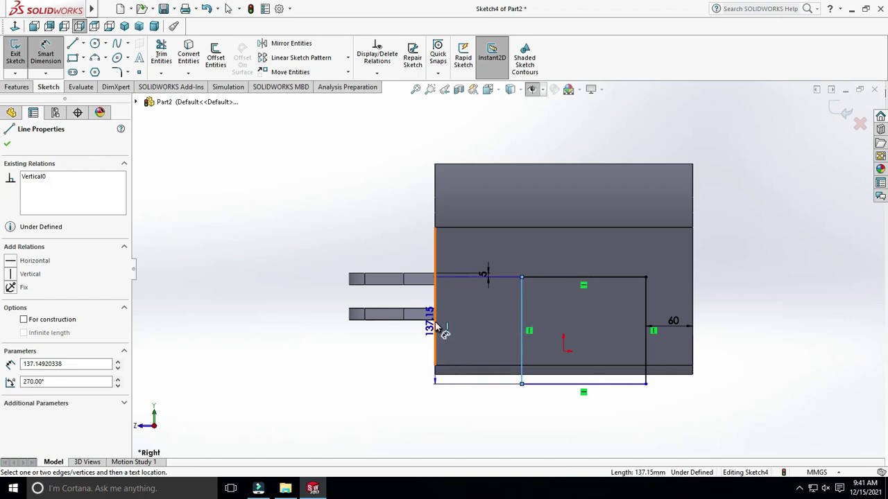
{"action": "left_click", "coordinate": [435, 323]}
{"action": "left_click", "coordinate": [457, 330]}
{"action": "type", "text": "60"}
{"action": "key", "text": "Return"}
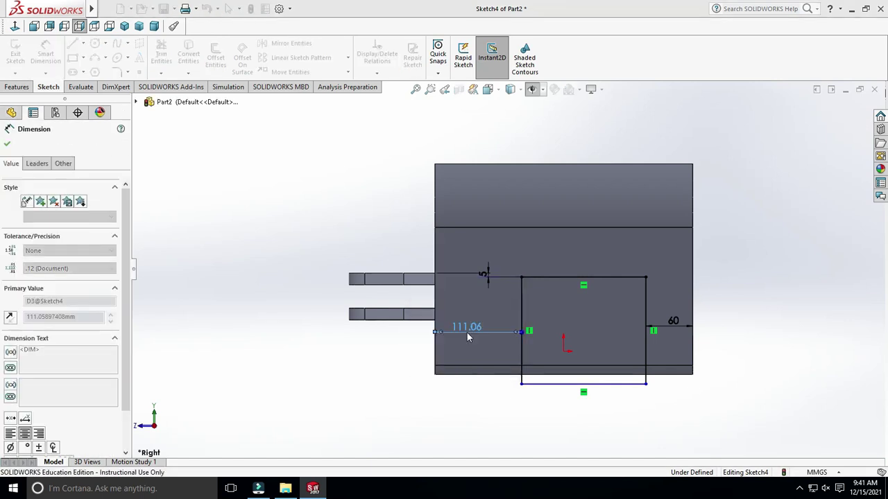
{"action": "key", "text": "Escape"}
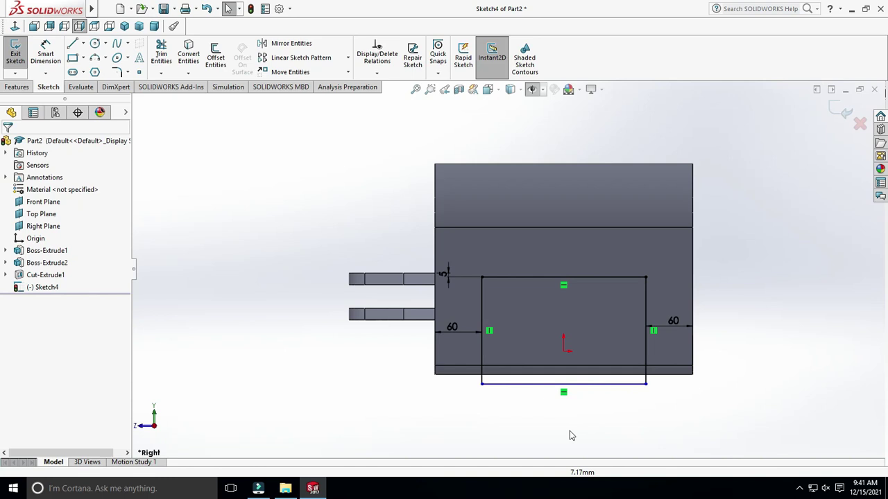
Cut the Sketch4 rectangle Through All in both directions to open the leg cutout
{"action": "left_click", "coordinate": [17, 88]}
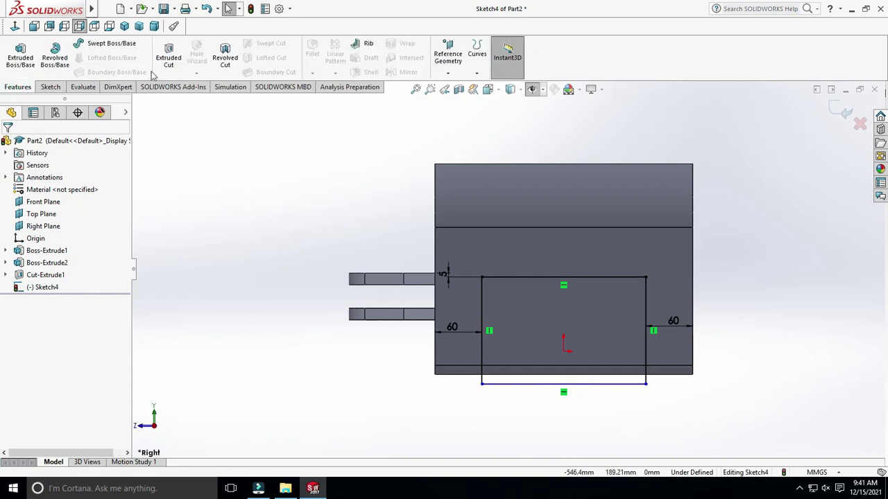
{"action": "left_click", "coordinate": [174, 72]}
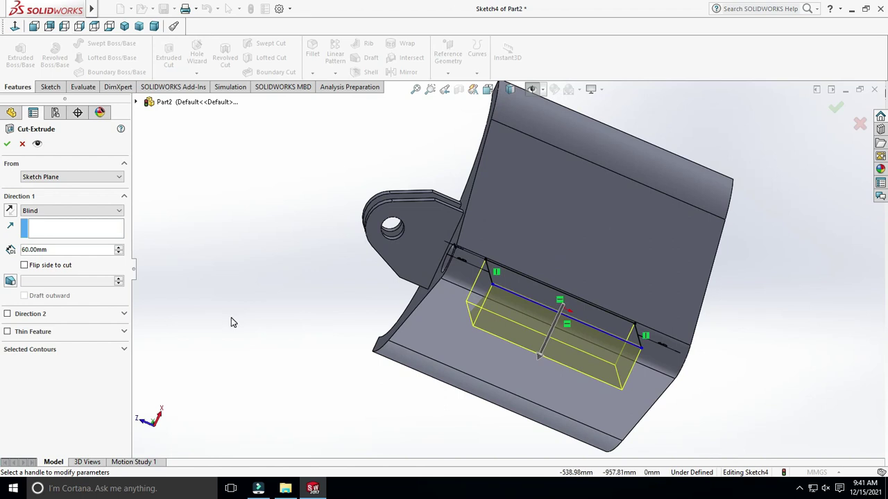
{"action": "left_click", "coordinate": [84, 212]}
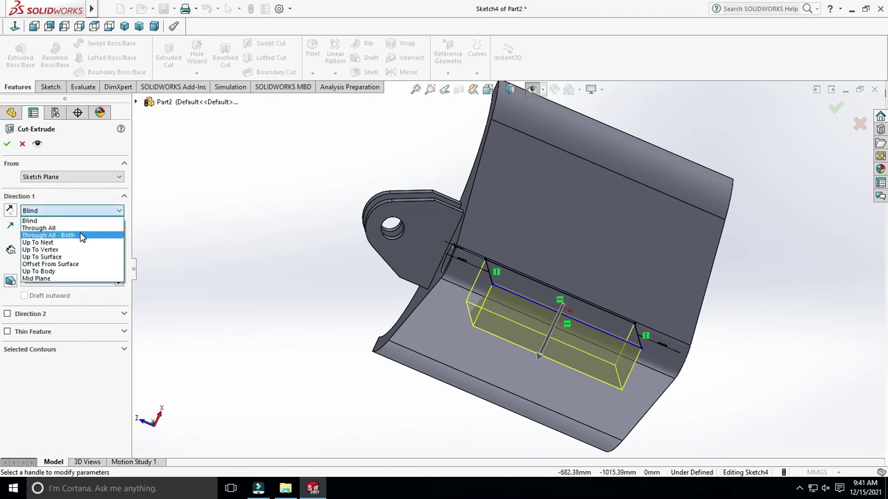
{"action": "left_click", "coordinate": [81, 235]}
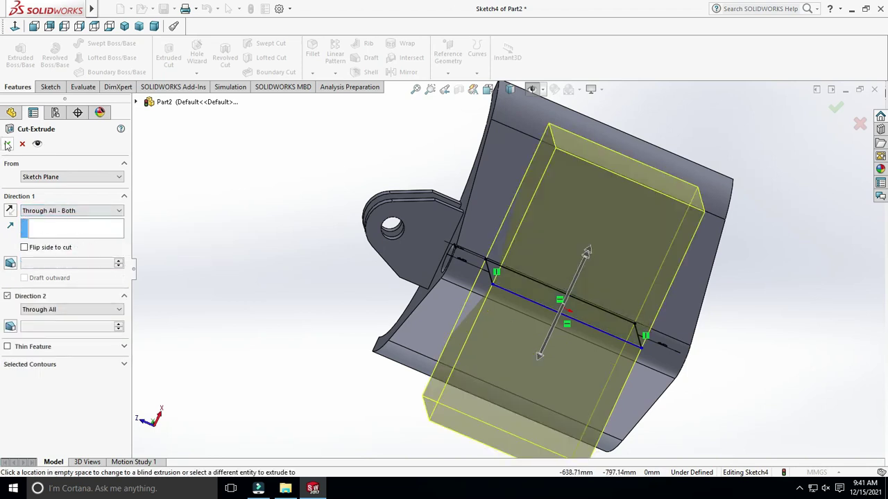
{"action": "left_click", "coordinate": [8, 144]}
{"action": "middle_click_drag", "start_coordinate": [355, 308], "coordinate": [316, 465]}
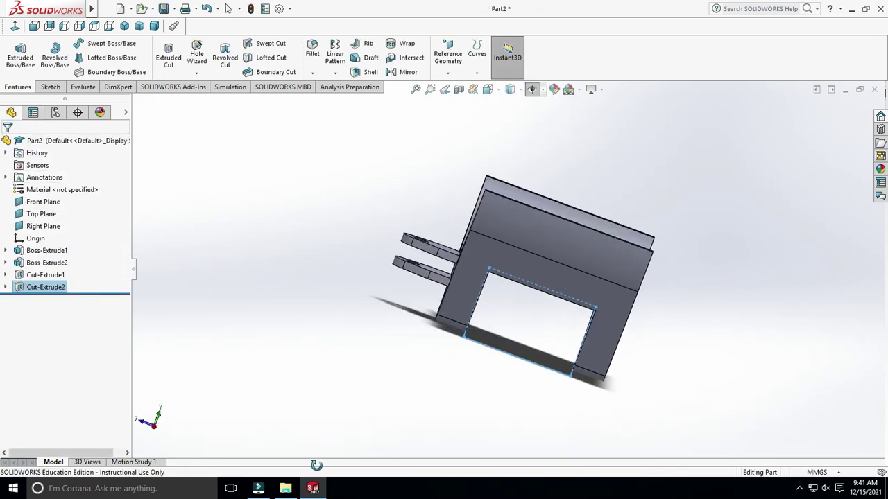
{"action": "mouse_move", "coordinate": [587, 394]}
{"action": "middle_mouse_down"}
{"action": "mouse_move", "coordinate": [680, 271]}
{"action": "mouse_move", "coordinate": [704, 281]}
{"action": "middle_mouse_up"}
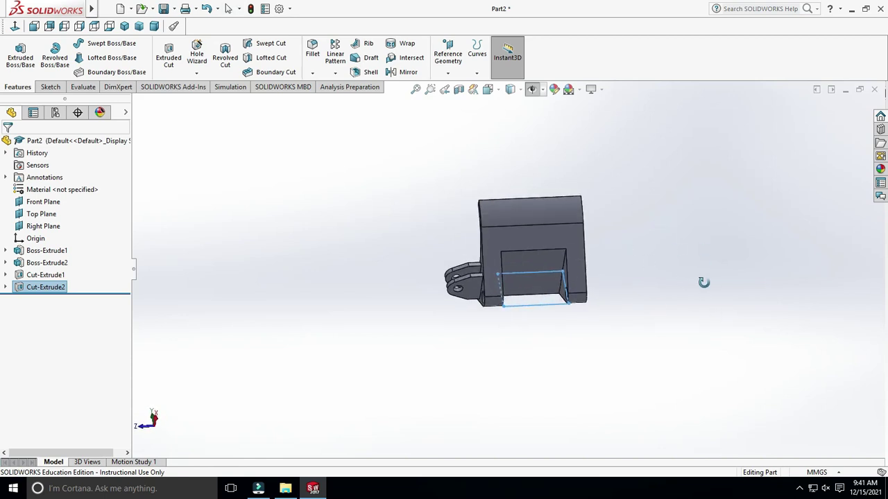
Chamfer the leg opening's top and bottom edges at 4 mm × 45°
{"action": "left_click", "coordinate": [312, 73]}
{"action": "left_click", "coordinate": [323, 100]}
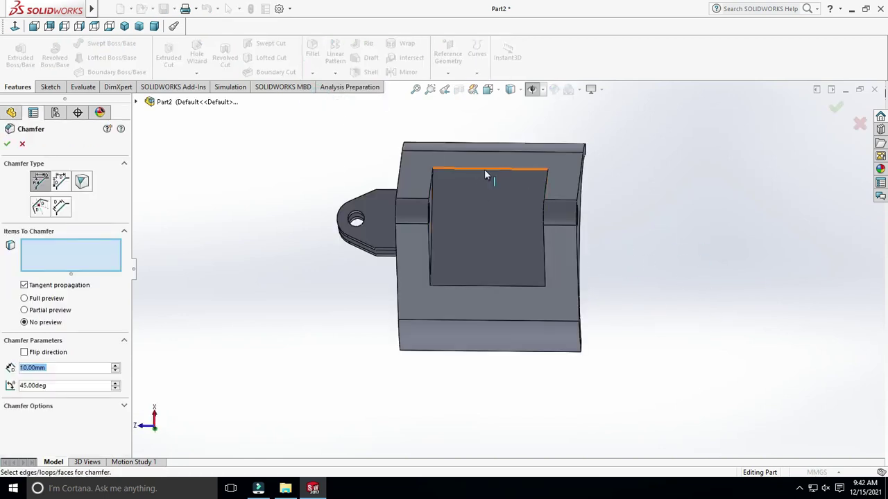
{"action": "left_click", "coordinate": [484, 170]}
{"action": "left_click", "coordinate": [494, 285]}
{"action": "left_click", "coordinate": [74, 367]}
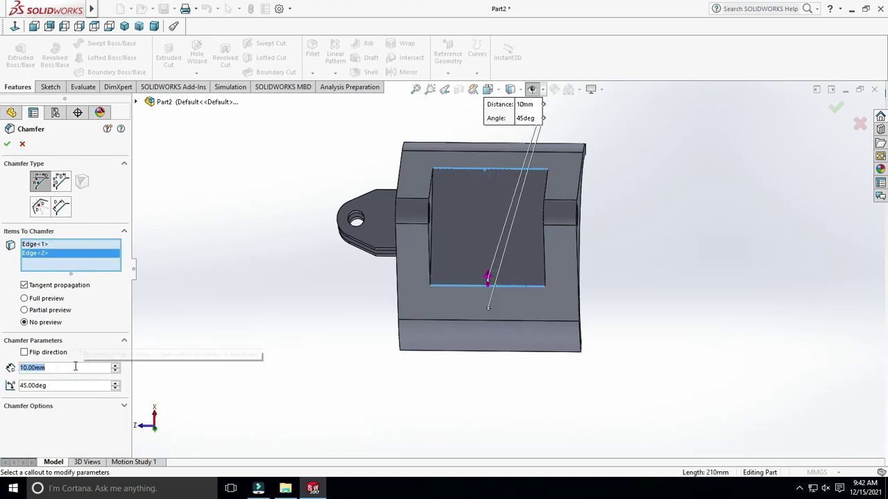
{"action": "type", "text": "4"}
{"action": "left_click", "coordinate": [5, 144]}
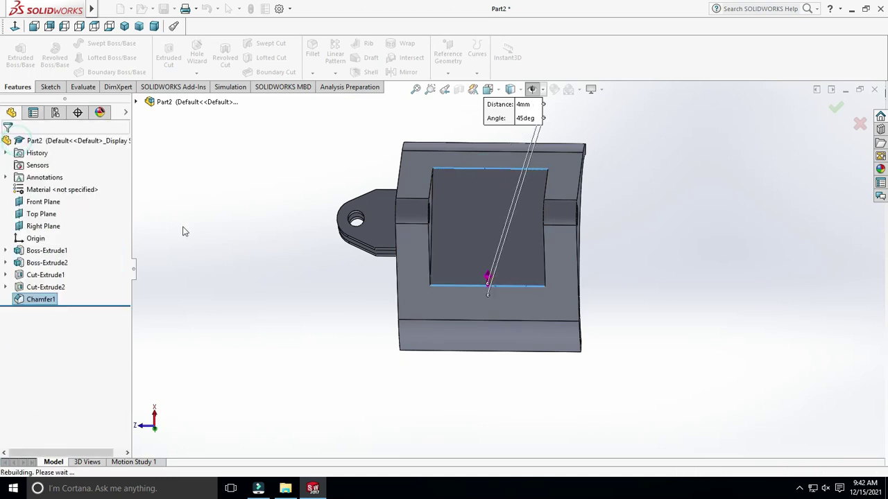
{"action": "mouse_move", "coordinate": [199, 230]}
{"action": "middle_mouse_down"}
{"action": "mouse_move", "coordinate": [294, 276]}
{"action": "mouse_move", "coordinate": [390, 379]}
{"action": "mouse_move", "coordinate": [613, 242]}
{"action": "mouse_move", "coordinate": [575, 340]}
{"action": "mouse_move", "coordinate": [587, 287]}
{"action": "mouse_move", "coordinate": [638, 279]}
{"action": "mouse_move", "coordinate": [612, 290]}
{"action": "middle_mouse_up"}
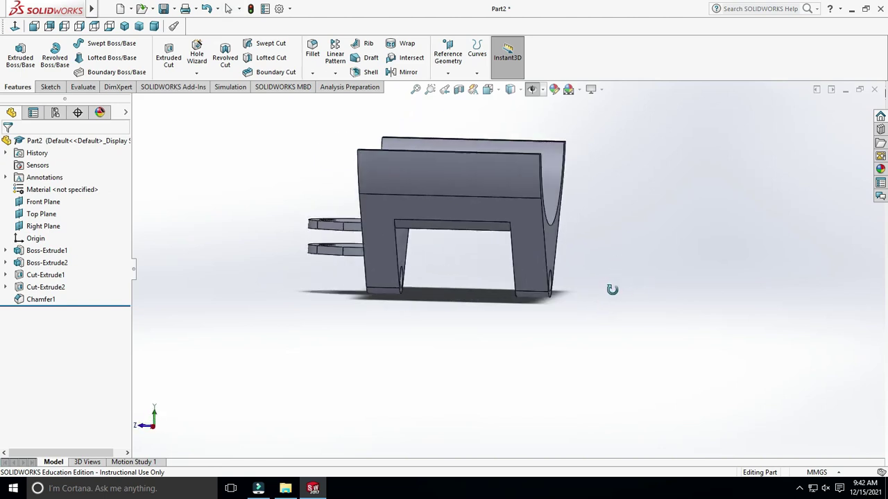
{"action": "scroll", "coordinate": [611, 300], "scroll_direction": "up", "scroll_amount": 2}
{"action": "mouse_move", "coordinate": [638, 321]}
{"action": "middle_mouse_down"}
{"action": "mouse_move", "coordinate": [617, 416]}
{"action": "mouse_move", "coordinate": [624, 284]}
{"action": "mouse_move", "coordinate": [573, 192]}
{"action": "mouse_move", "coordinate": [677, 368]}
{"action": "mouse_move", "coordinate": [698, 386]}
{"action": "mouse_move", "coordinate": [661, 415]}
{"action": "mouse_move", "coordinate": [668, 321]}
{"action": "mouse_move", "coordinate": [693, 327]}
{"action": "mouse_move", "coordinate": [649, 220]}
{"action": "mouse_move", "coordinate": [626, 192]}
{"action": "middle_mouse_up"}
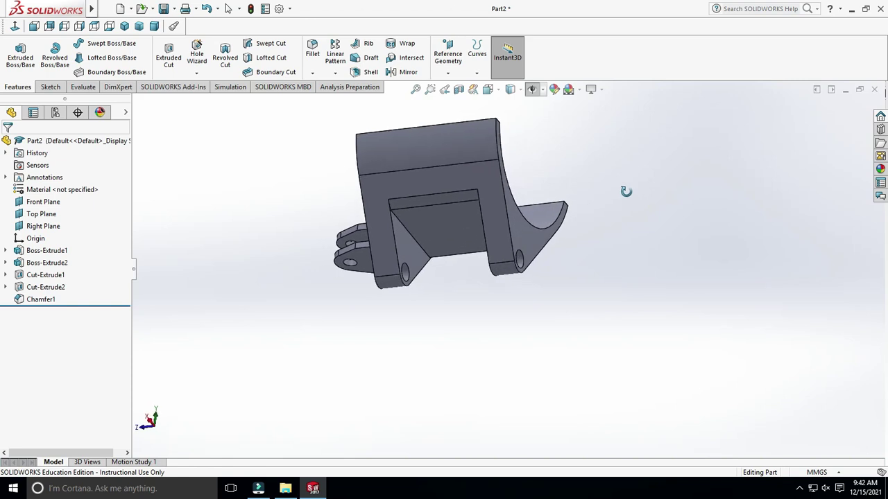
Fillet the two inner edges of the leg opening with a 4 mm radius
{"action": "left_click", "coordinate": [312, 49]}
{"action": "left_click", "coordinate": [399, 255]}
{"action": "mouse_move", "coordinate": [400, 255]}
{"action": "middle_mouse_down"}
{"action": "mouse_move", "coordinate": [475, 297]}
{"action": "mouse_move", "coordinate": [586, 321]}
{"action": "mouse_move", "coordinate": [519, 220]}
{"action": "middle_mouse_up"}
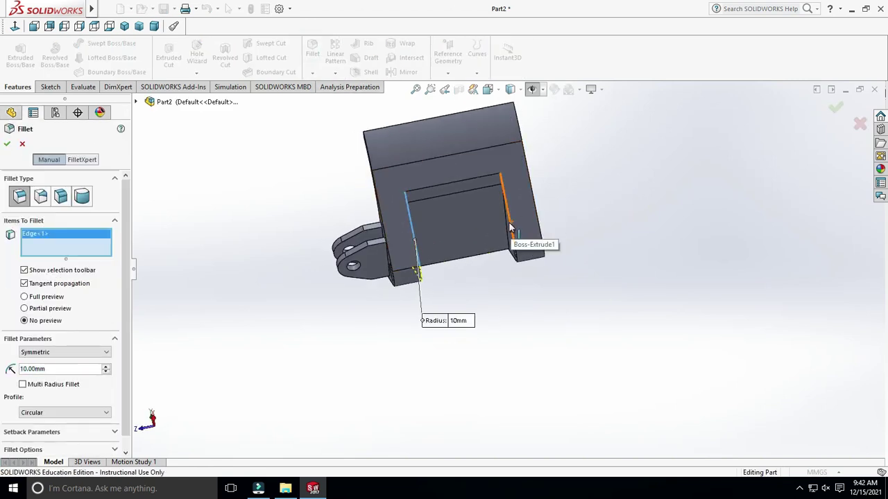
{"action": "left_click", "coordinate": [510, 225]}
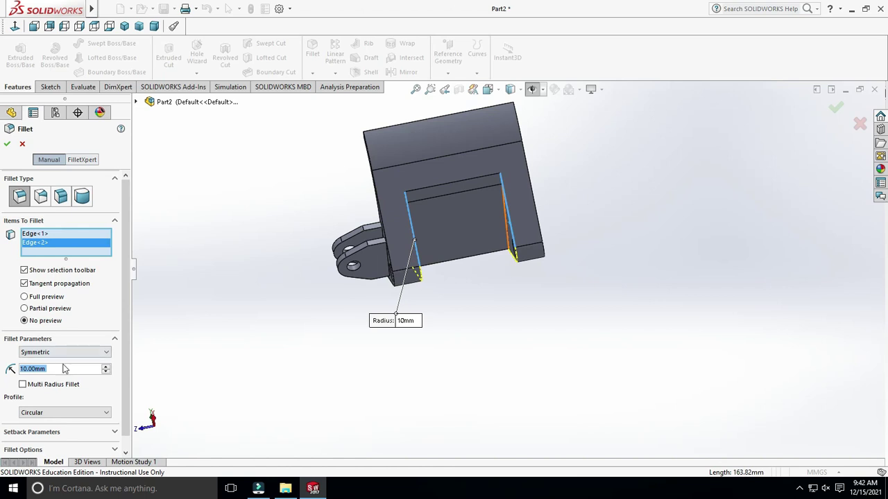
{"action": "type", "text": "4"}
{"action": "left_click", "coordinate": [7, 144]}
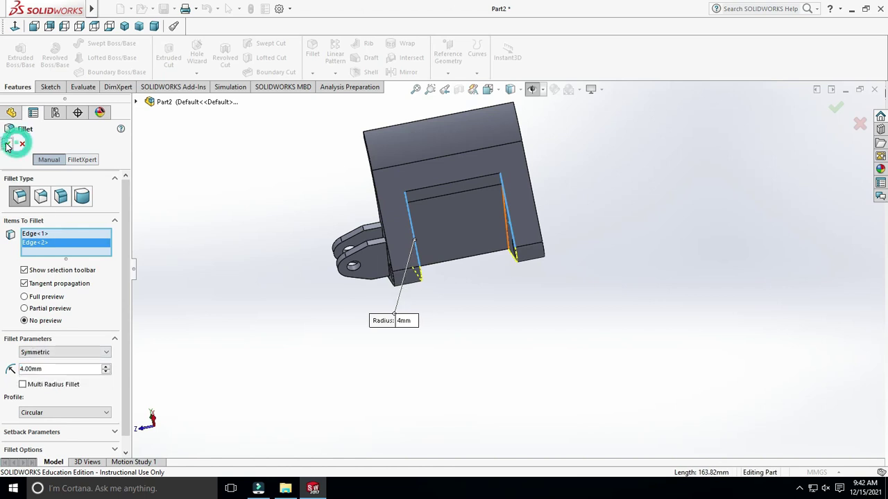
Fillet both curved end faces of the cradle at 4 mm, then inspect the result
{"action": "mouse_move", "coordinate": [262, 289]}
{"action": "middle_mouse_down"}
{"action": "mouse_move", "coordinate": [372, 386]}
{"action": "mouse_move", "coordinate": [457, 224]}
{"action": "middle_mouse_up"}
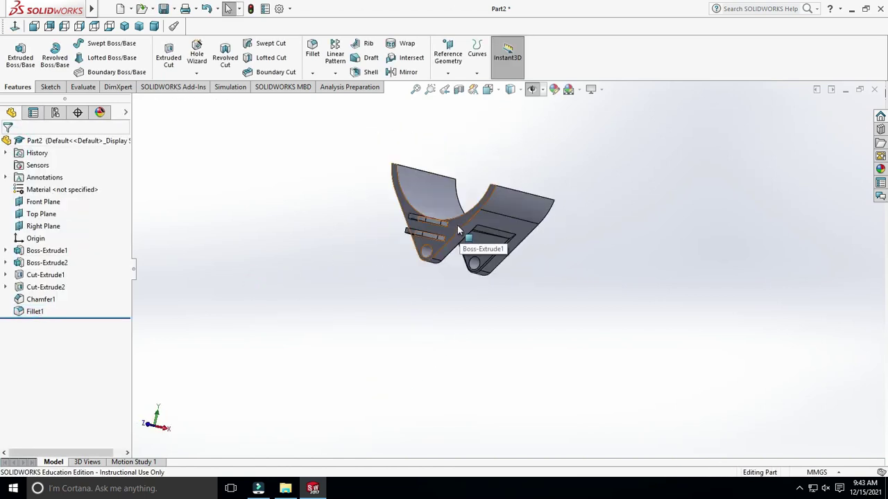
{"action": "left_click", "coordinate": [457, 224]}
{"action": "middle_click_drag", "start_coordinate": [627, 297], "coordinate": [536, 341]}
{"action": "left_click", "coordinate": [313, 54]}
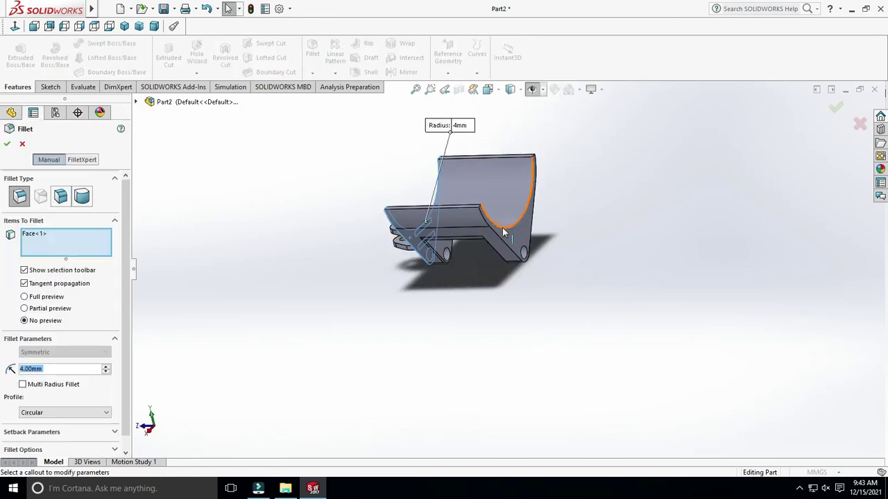
{"action": "left_click", "coordinate": [499, 241]}
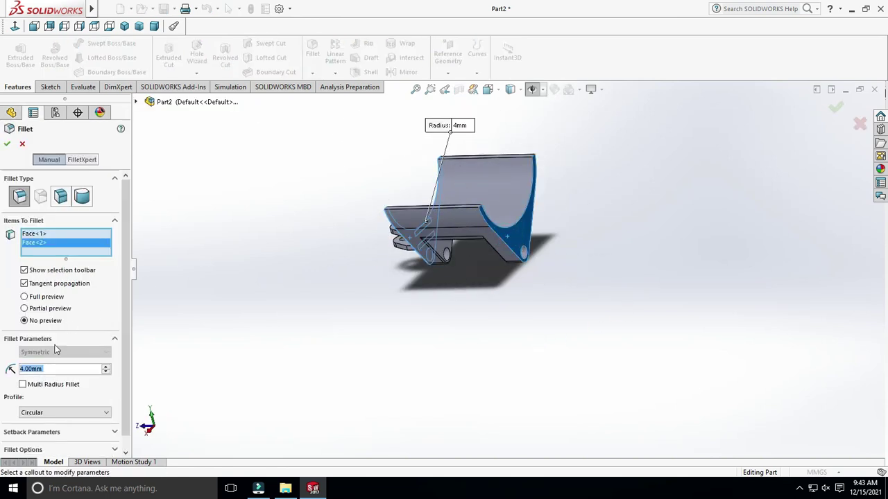
{"action": "left_click", "coordinate": [7, 145]}
{"action": "mouse_move", "coordinate": [475, 353]}
{"action": "middle_mouse_down"}
{"action": "mouse_move", "coordinate": [614, 321]}
{"action": "mouse_move", "coordinate": [591, 262]}
{"action": "mouse_move", "coordinate": [557, 326]}
{"action": "mouse_move", "coordinate": [489, 299]}
{"action": "mouse_move", "coordinate": [476, 267]}
{"action": "mouse_move", "coordinate": [493, 270]}
{"action": "mouse_move", "coordinate": [497, 348]}
{"action": "mouse_move", "coordinate": [561, 283]}
{"action": "mouse_move", "coordinate": [573, 240]}
{"action": "mouse_move", "coordinate": [536, 244]}
{"action": "middle_mouse_up"}
{"action": "middle_click_drag", "start_coordinate": [712, 265], "coordinate": [660, 217]}
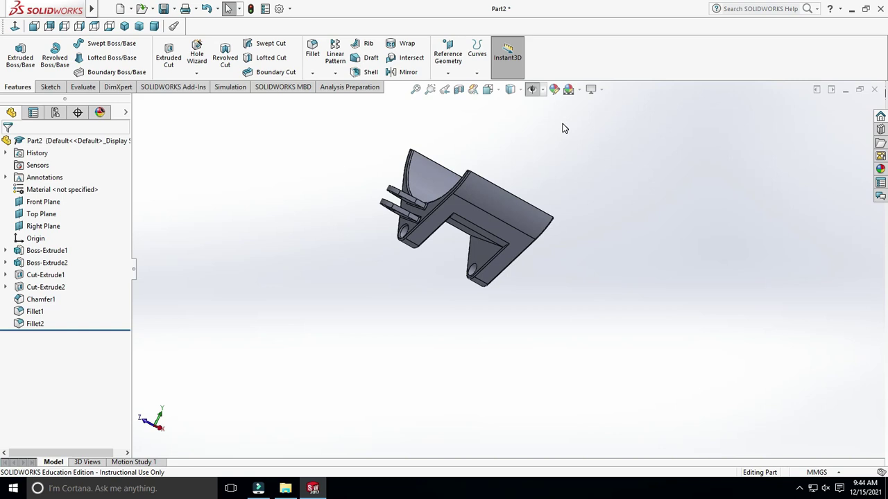
Apply the satin finish titanium metal appearance to the cradle part
{"action": "middle_click_drag", "start_coordinate": [716, 216], "coordinate": [559, 150]}
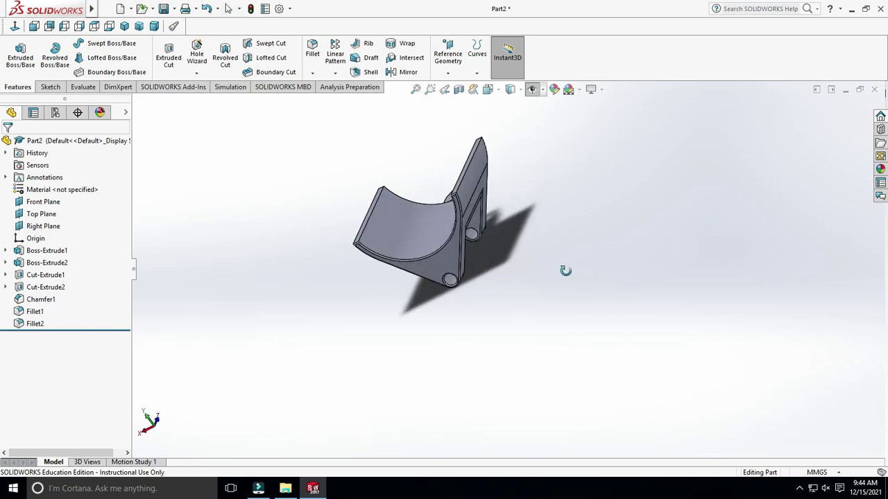
{"action": "left_click", "coordinate": [554, 89]}
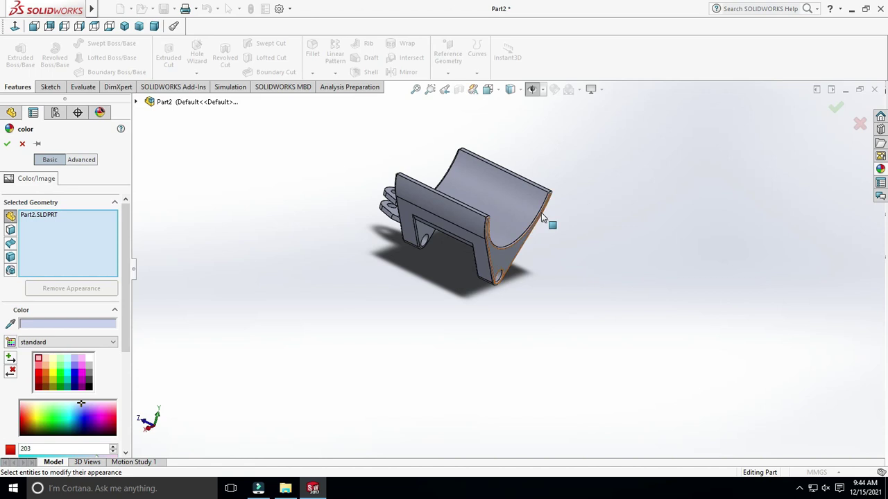
{"action": "key", "text": "Escape"}
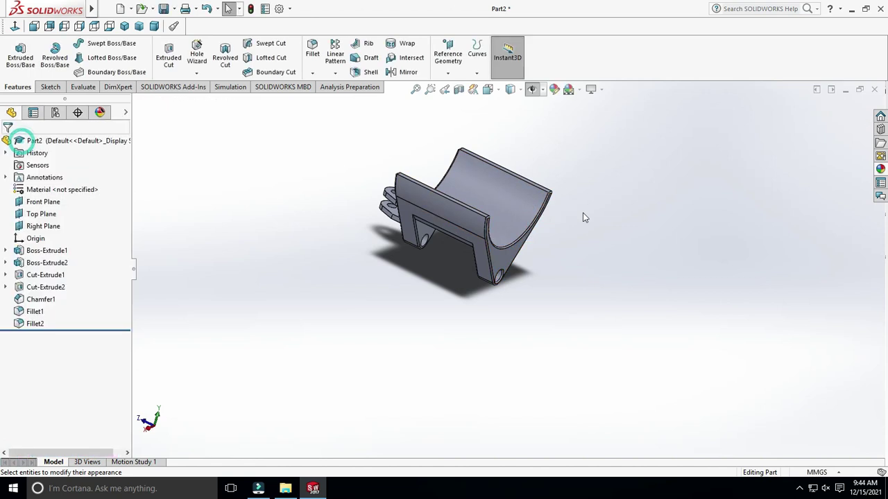
{"action": "left_click", "coordinate": [554, 90]}
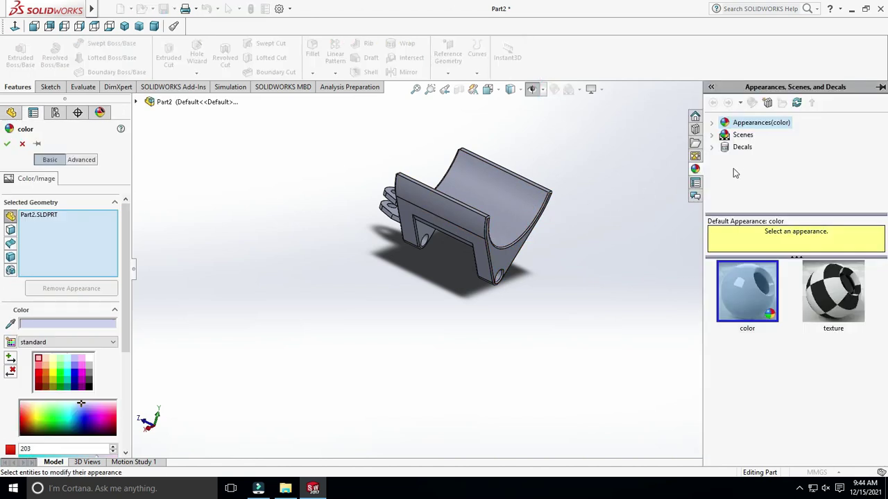
{"action": "left_click", "coordinate": [712, 124]}
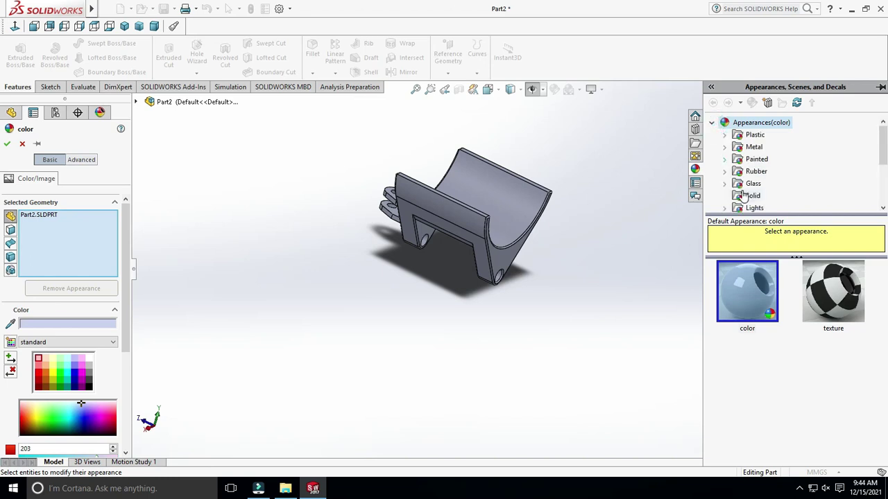
{"action": "left_click", "coordinate": [753, 148]}
{"action": "scroll", "coordinate": [749, 338], "scroll_direction": "down", "scroll_amount": 3}
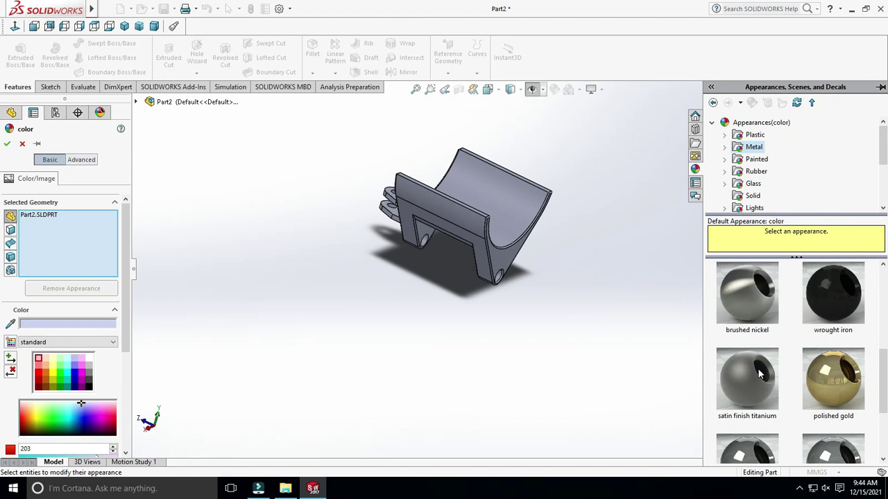
{"action": "left_click", "coordinate": [753, 398]}
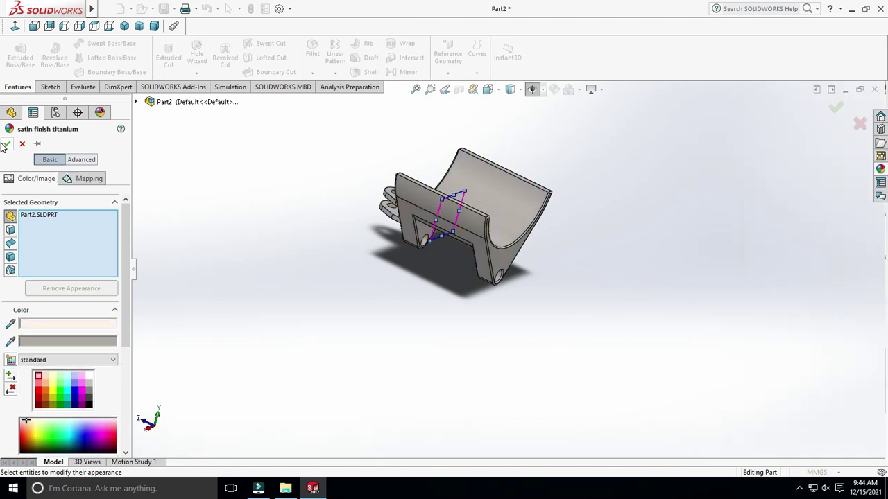
{"action": "left_click", "coordinate": [6, 144]}
Set the scene background to Plain White
{"action": "mouse_move", "coordinate": [335, 287]}
{"action": "middle_mouse_down"}
{"action": "mouse_move", "coordinate": [405, 376]}
{"action": "mouse_move", "coordinate": [586, 126]}
{"action": "middle_mouse_up"}
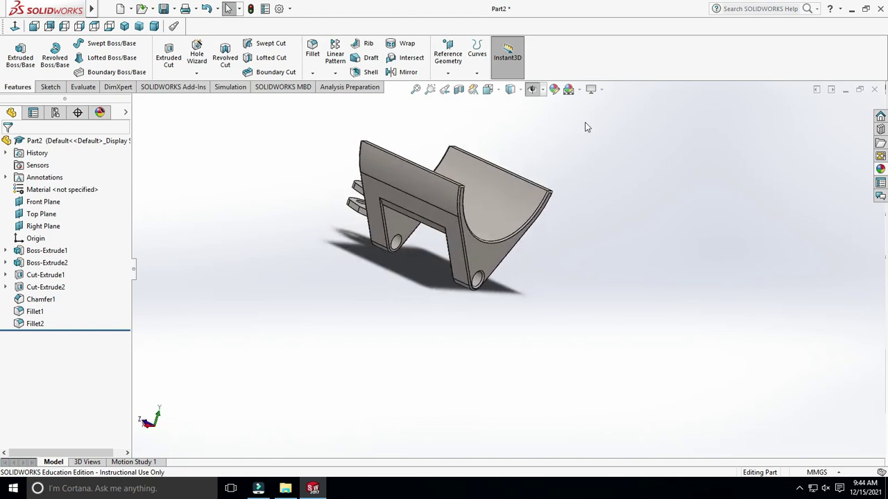
{"action": "left_click", "coordinate": [579, 90]}
{"action": "left_click", "coordinate": [586, 118]}
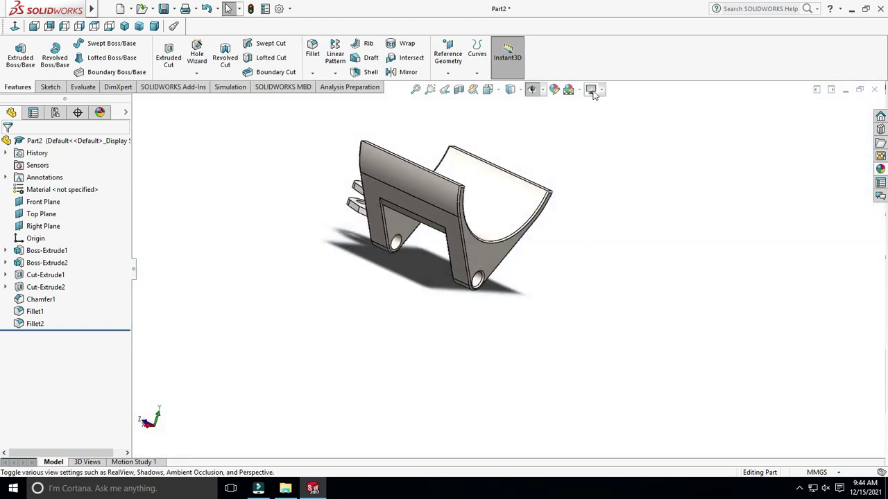
Disable Shadows In Shaded Mode and play Motion Study 1 to spin the titanium cradle
{"action": "left_click", "coordinate": [600, 89]}
{"action": "left_click", "coordinate": [609, 106]}
{"action": "left_click", "coordinate": [133, 462]}
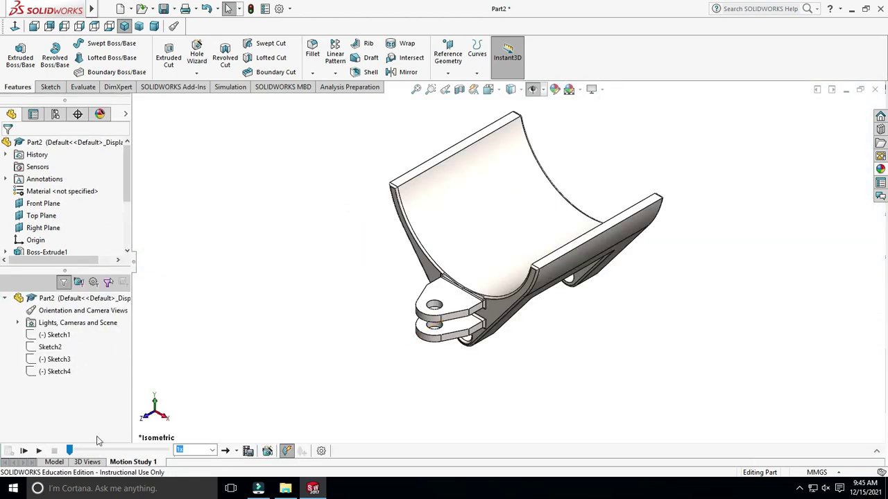
{"action": "left_click", "coordinate": [39, 451]}
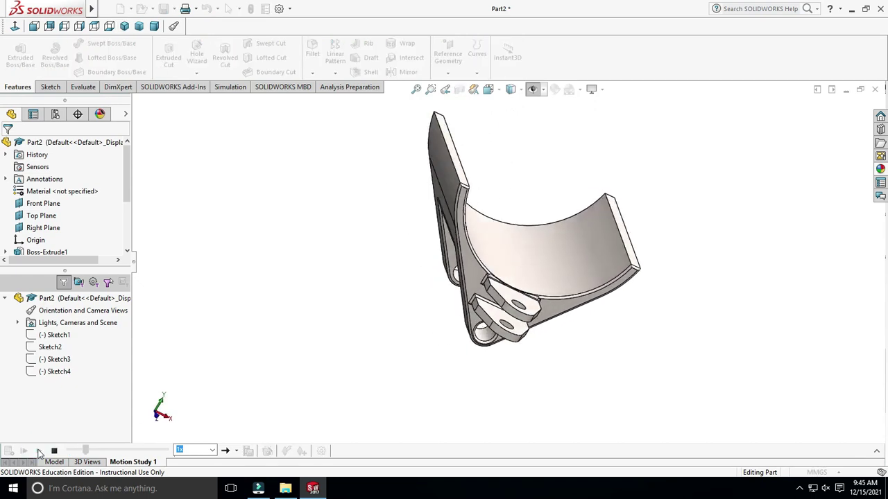